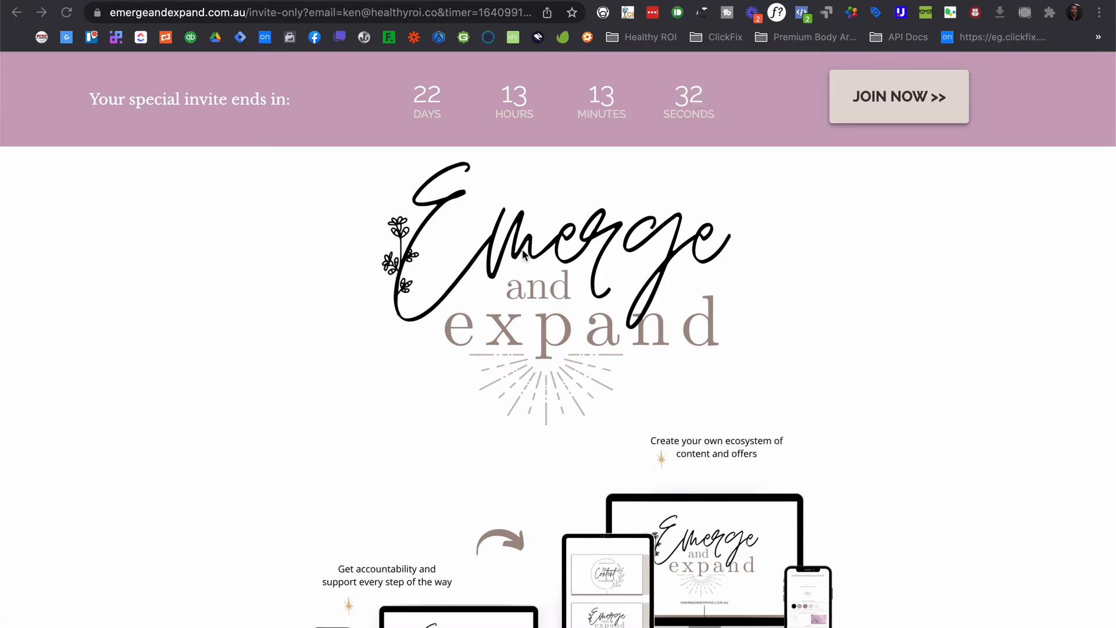
Return to the Evergreen E+E Sales Page editor, dismiss the publish dialog and review the countdown timer's date and time settings.
key(ctrl+shift+Tab)
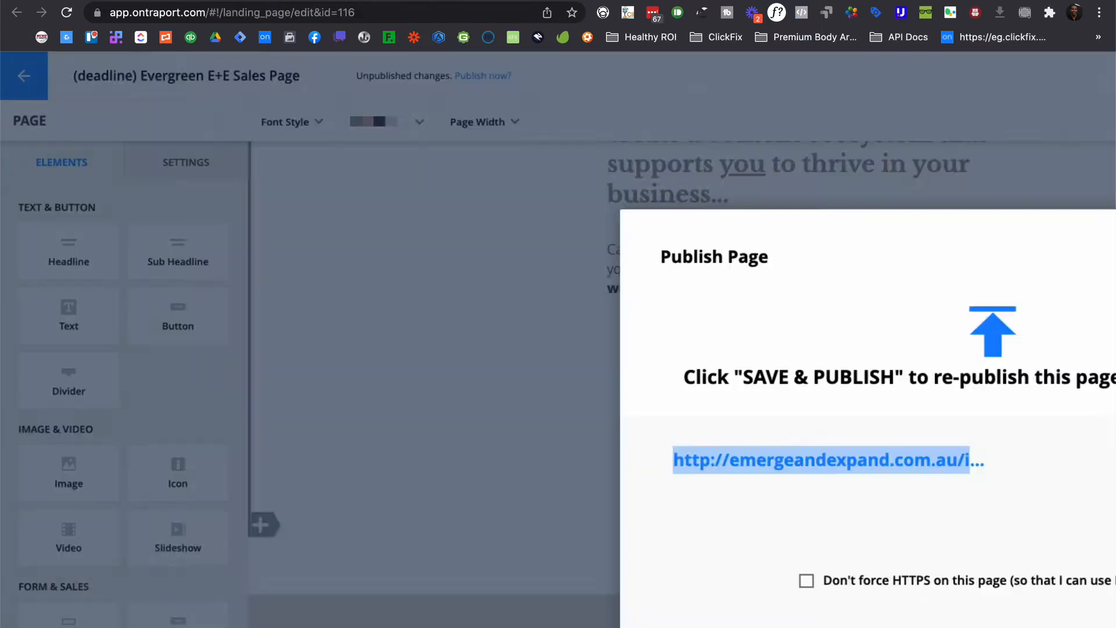
click(703, 551)
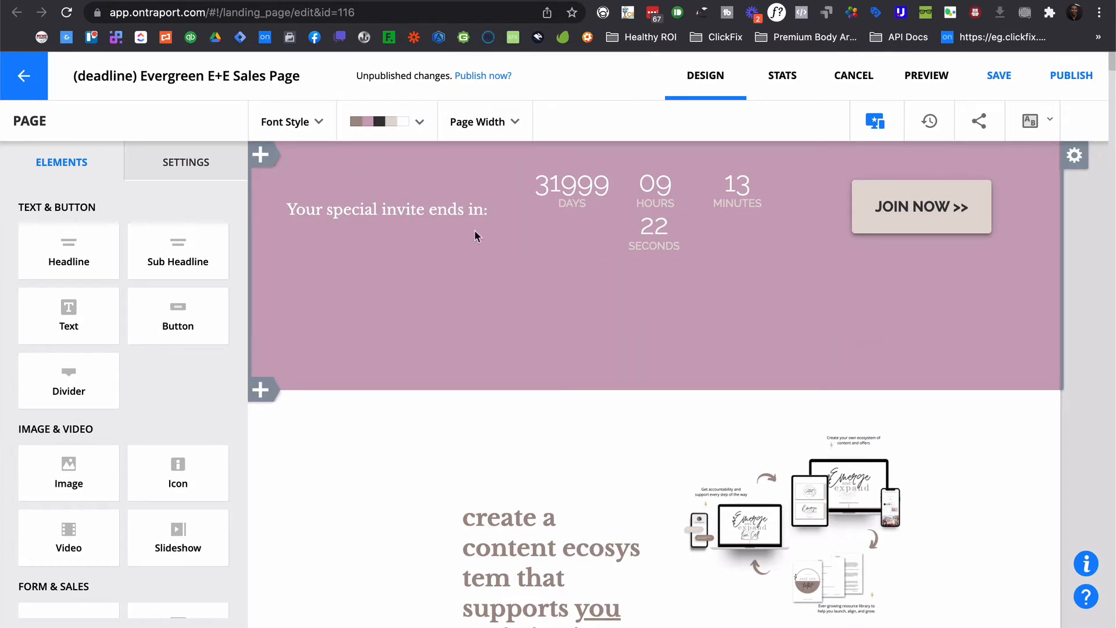
click(651, 203)
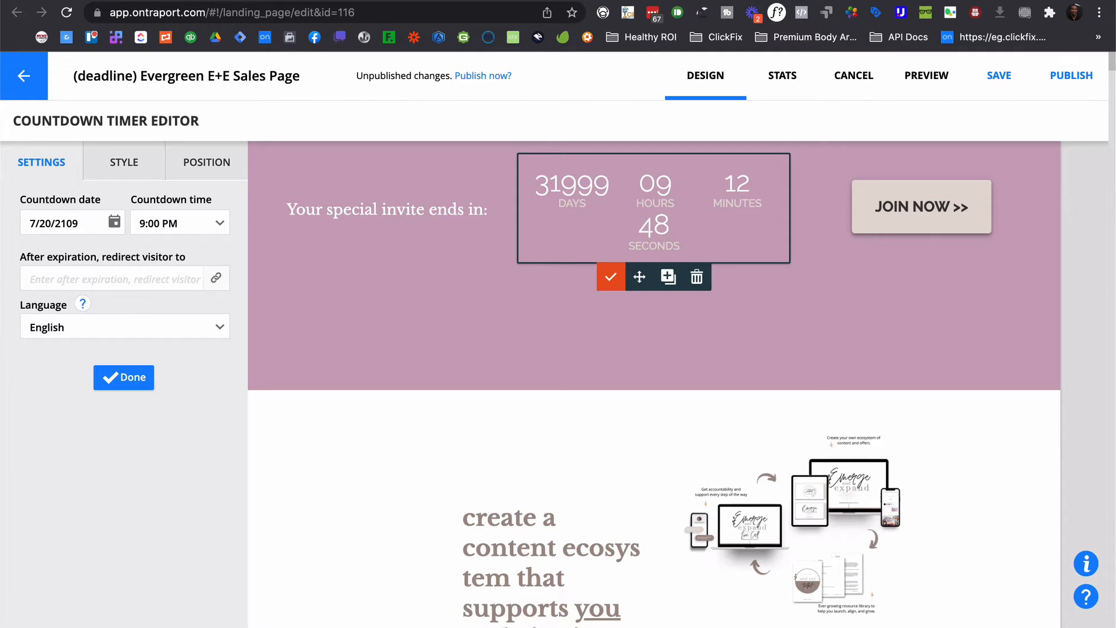
click(855, 0)
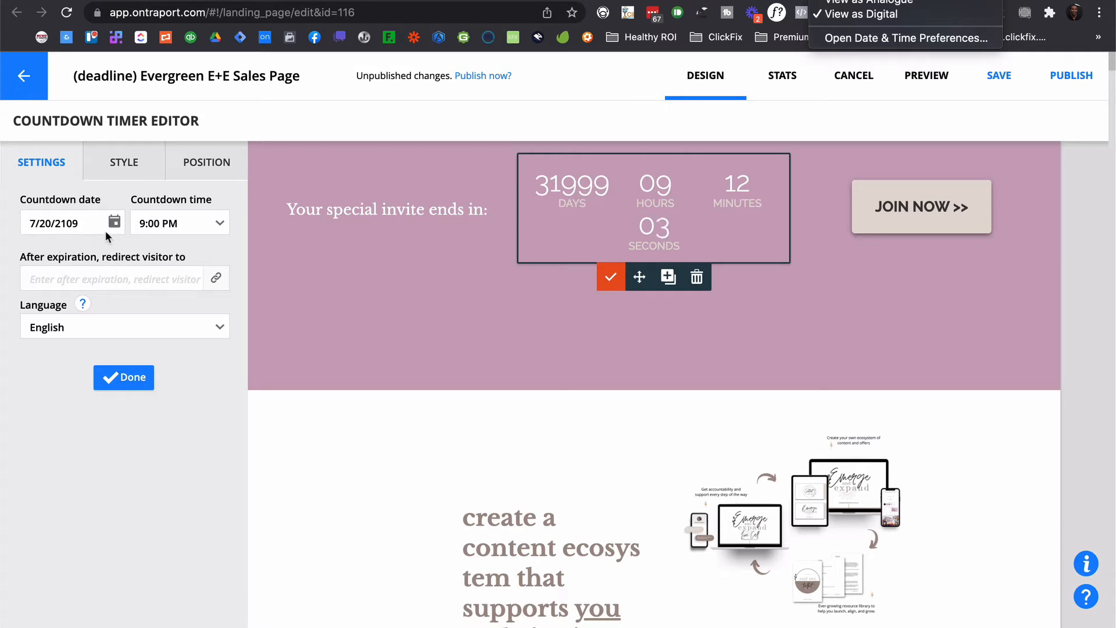
click(128, 381)
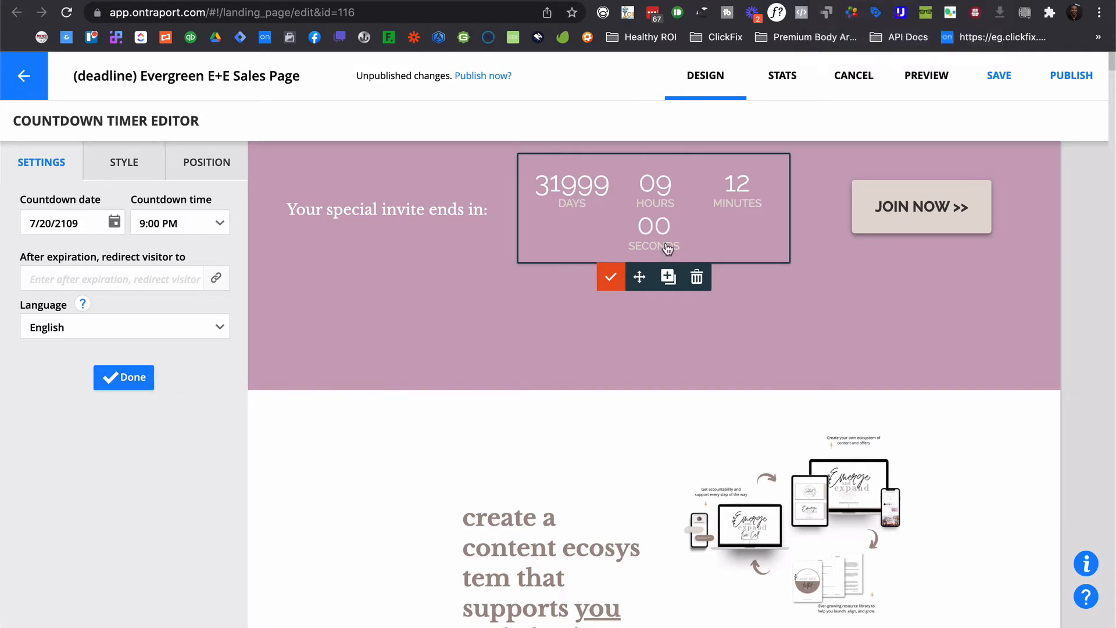
click(132, 388)
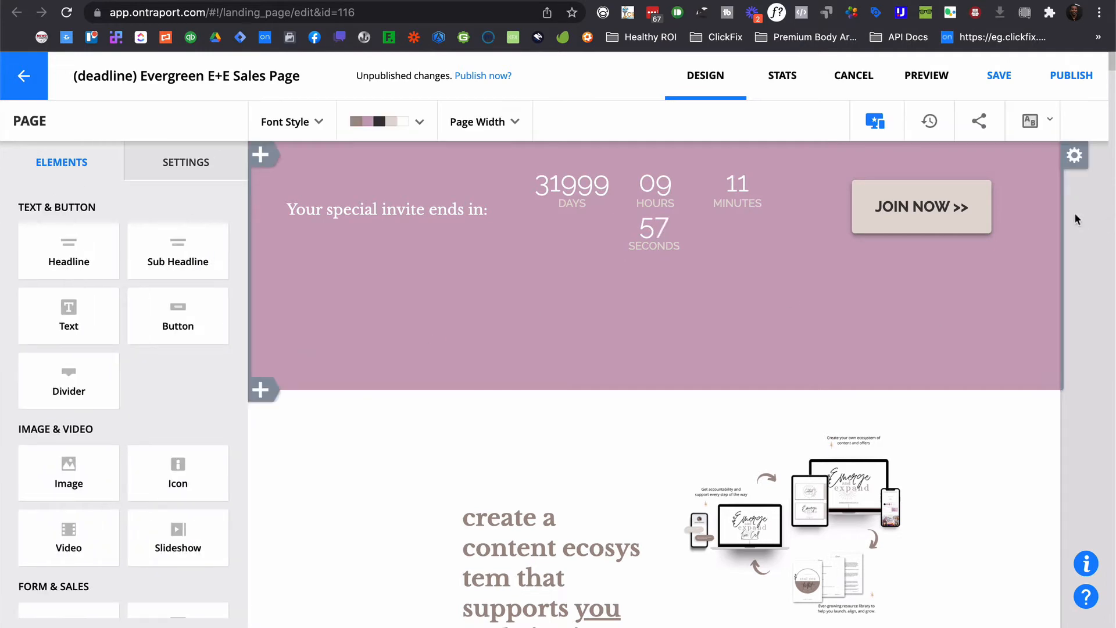
Review the countdown block's display settings and its page-URL condition, closing them without edits.
click(1074, 174)
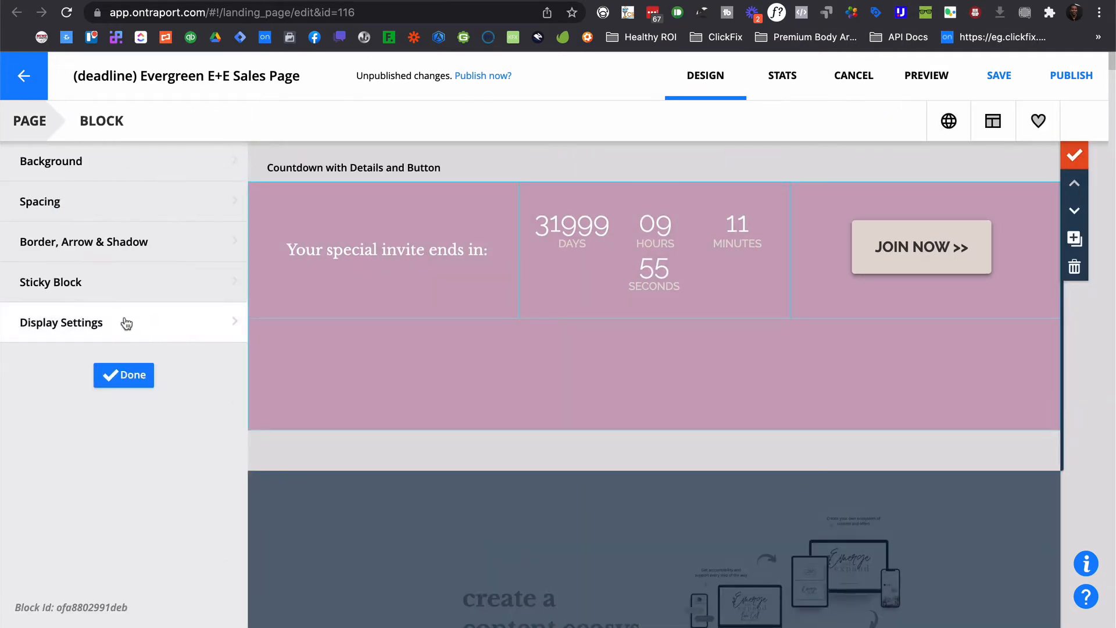
click(126, 323)
click(121, 406)
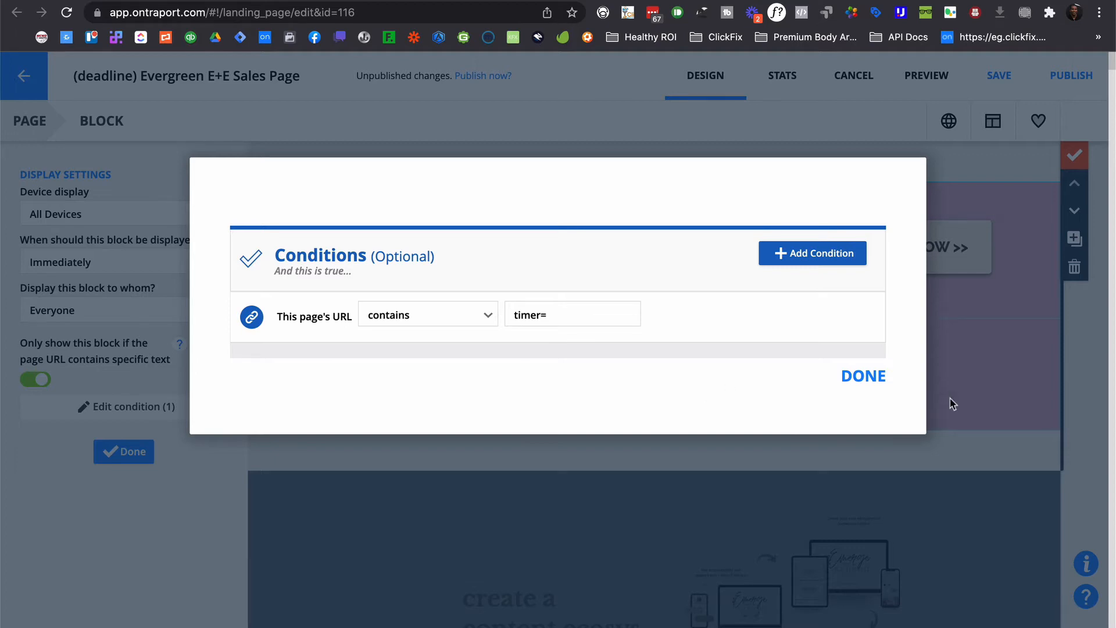
click(863, 383)
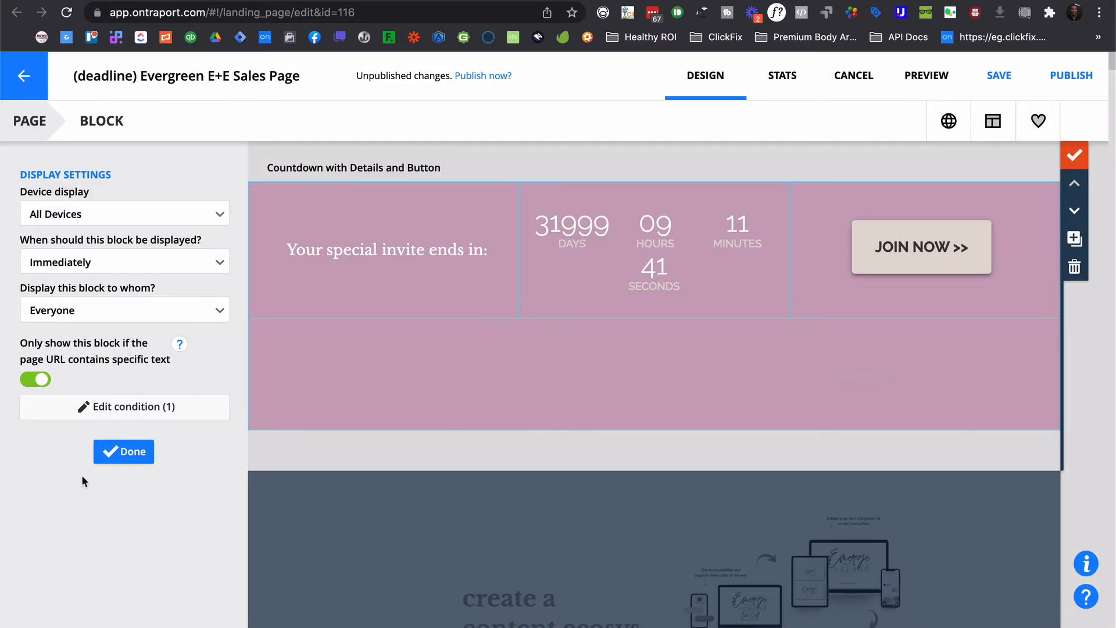
click(121, 456)
click(142, 378)
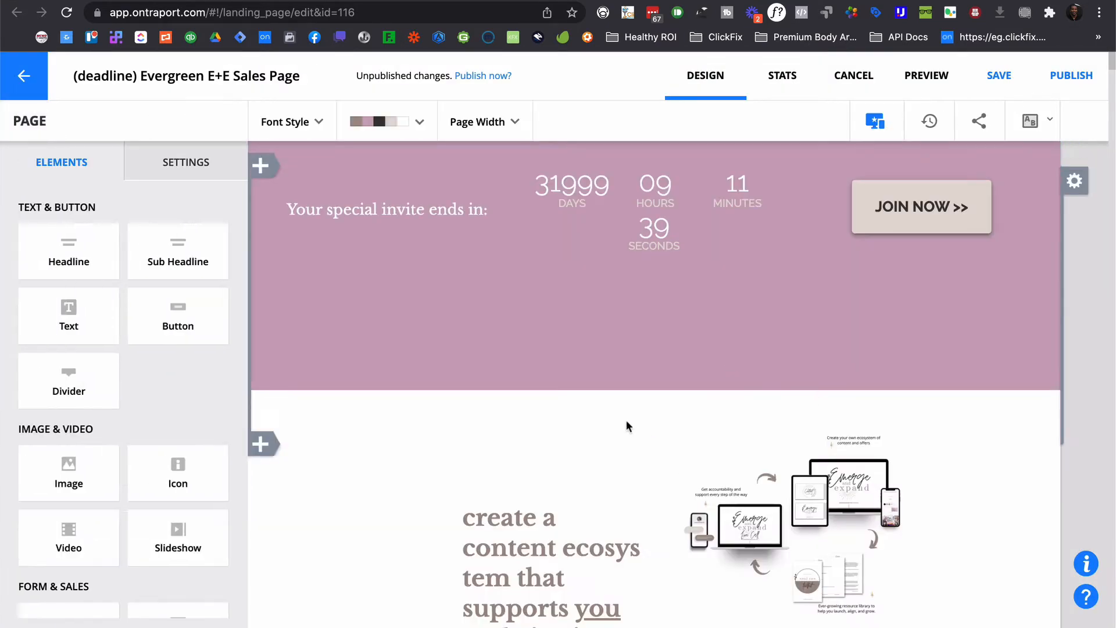
Inspect the link settings of the JOIN EMERGE AND EXPAND button and view the invitation form further down the page.
scroll(798, 385, down, 10)
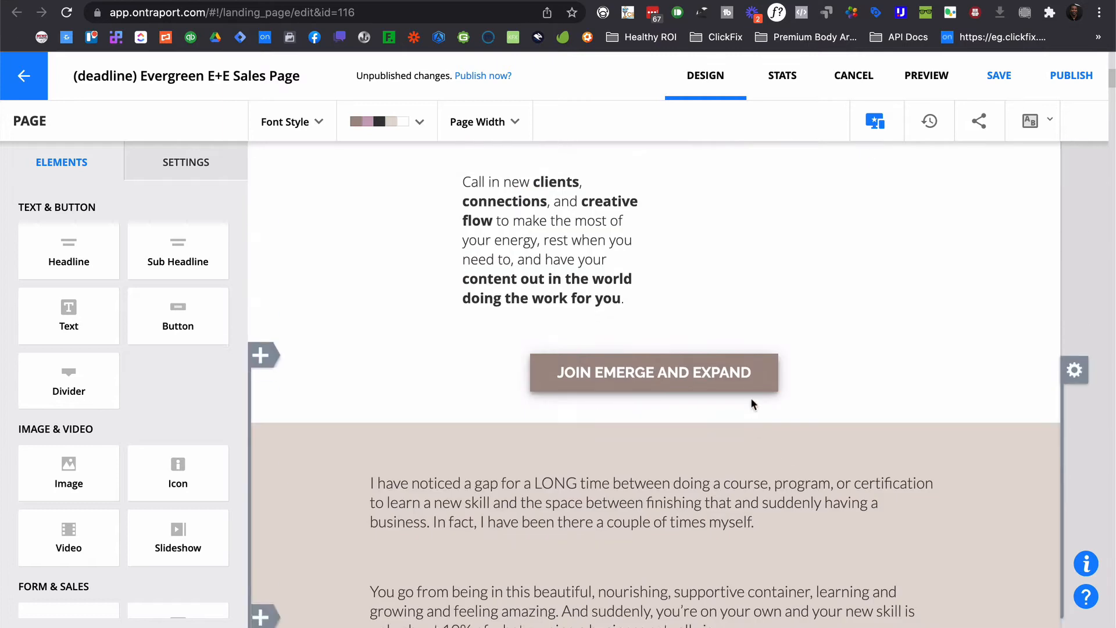
mouse_move(757, 387)
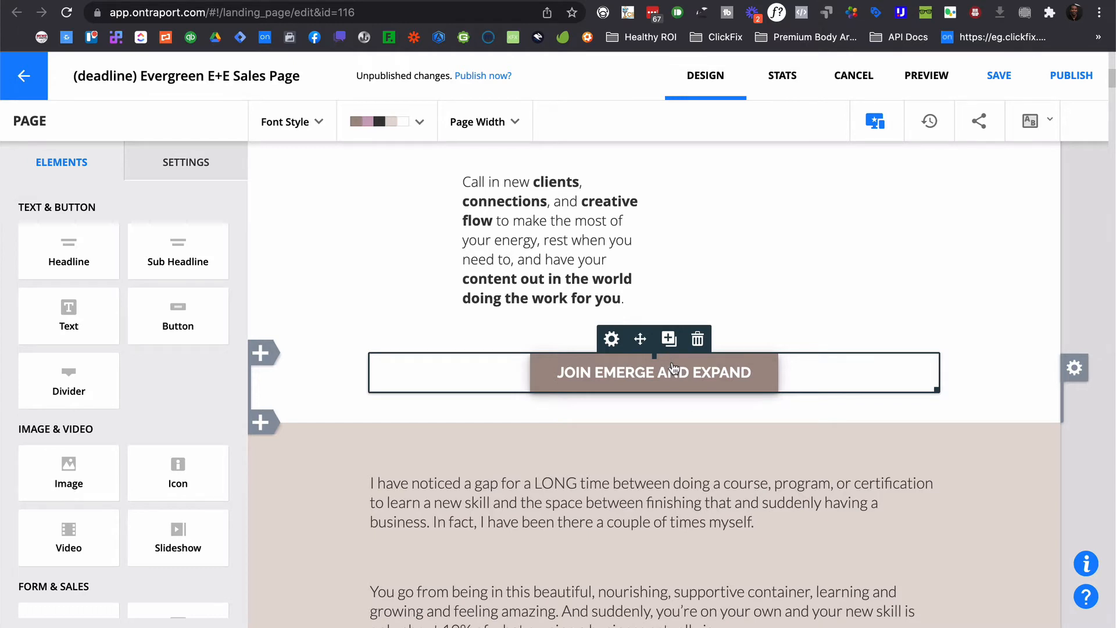
click(652, 377)
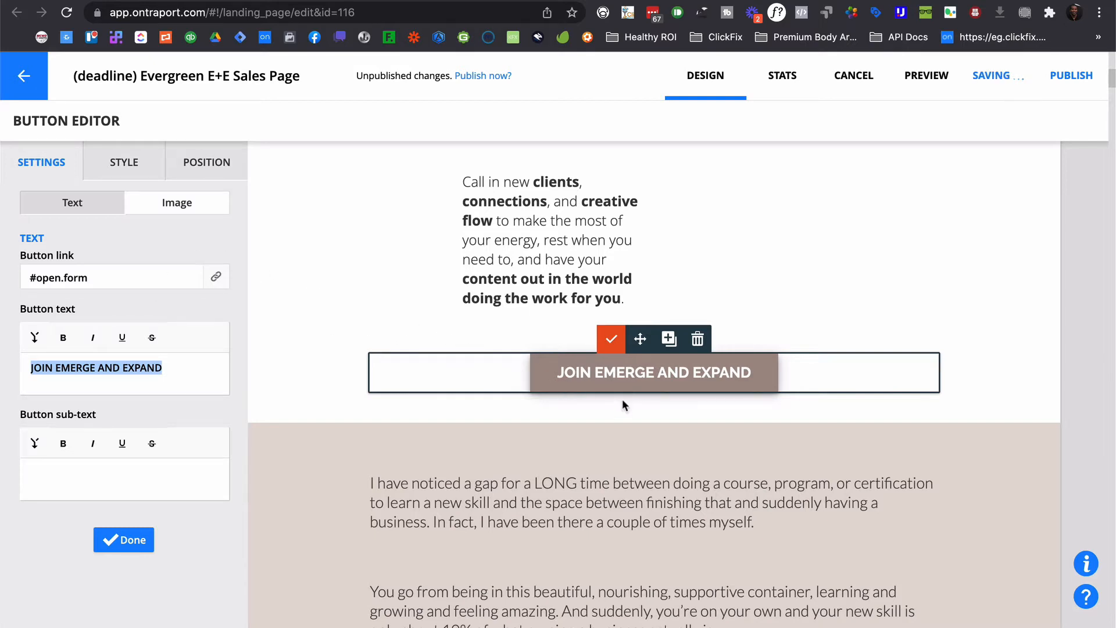
scroll(633, 394, down, 20)
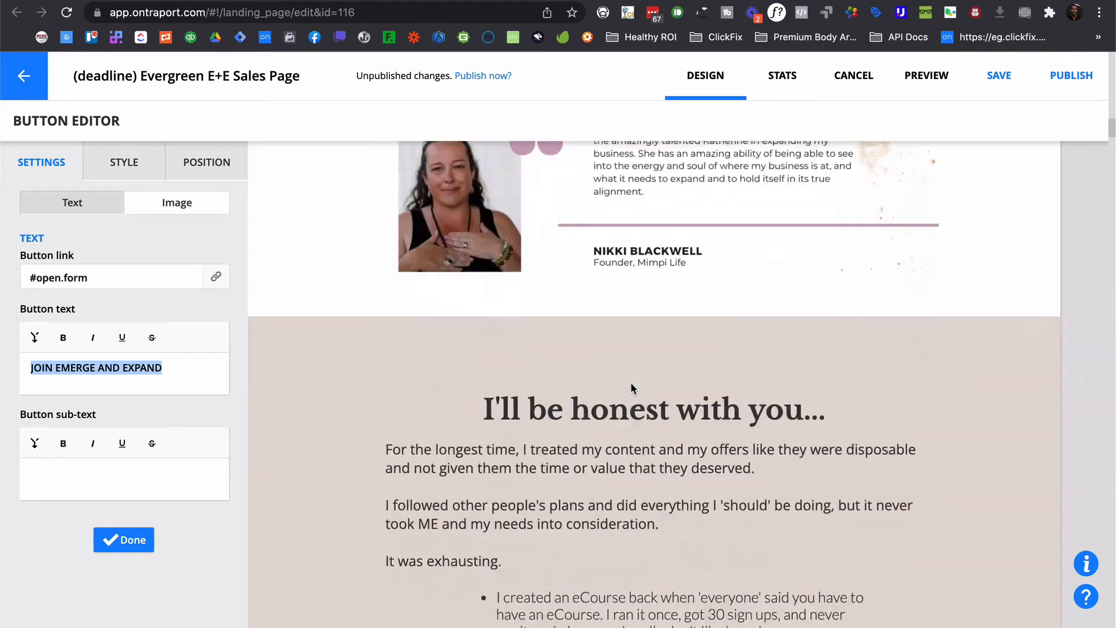
scroll(631, 384, down, 20)
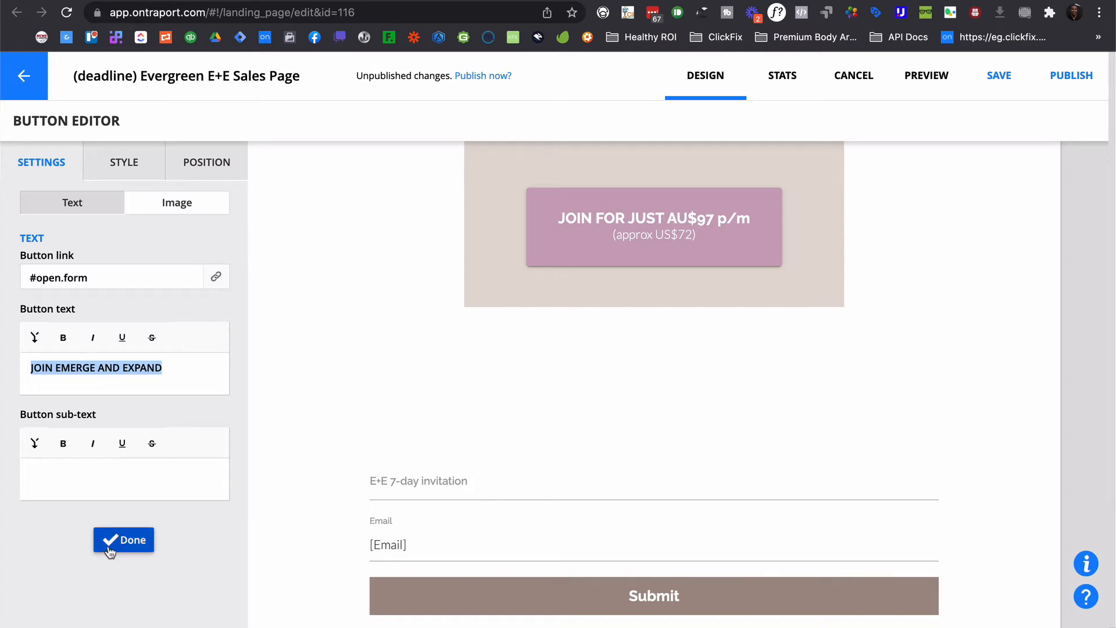
click(129, 541)
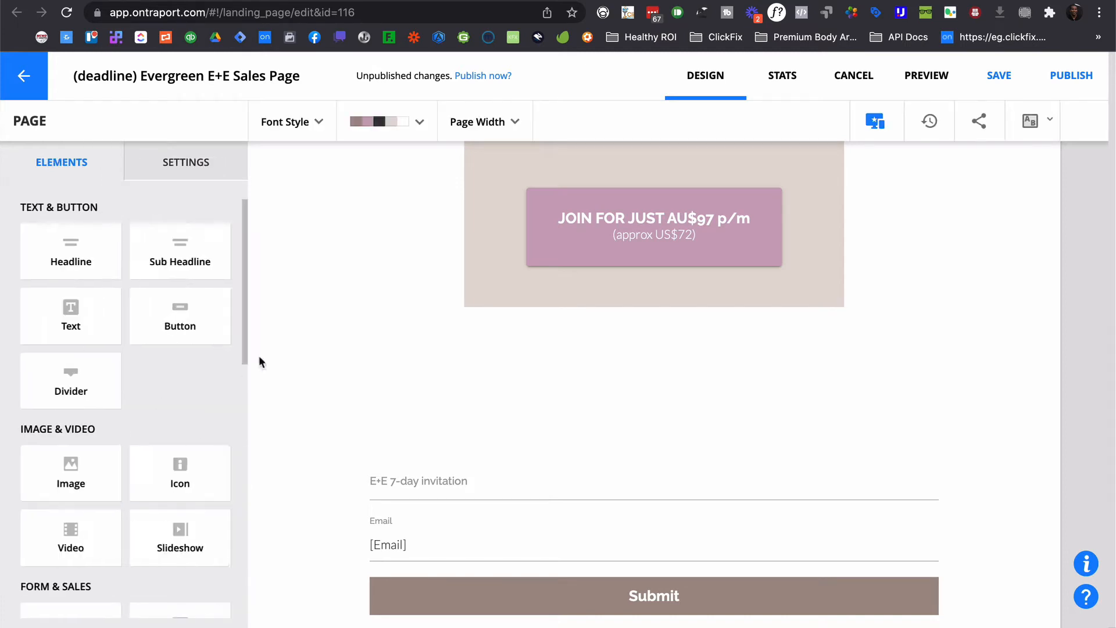
Open the page's custom header code and examine the HideBlock, Timer and email FillField lines.
click(186, 162)
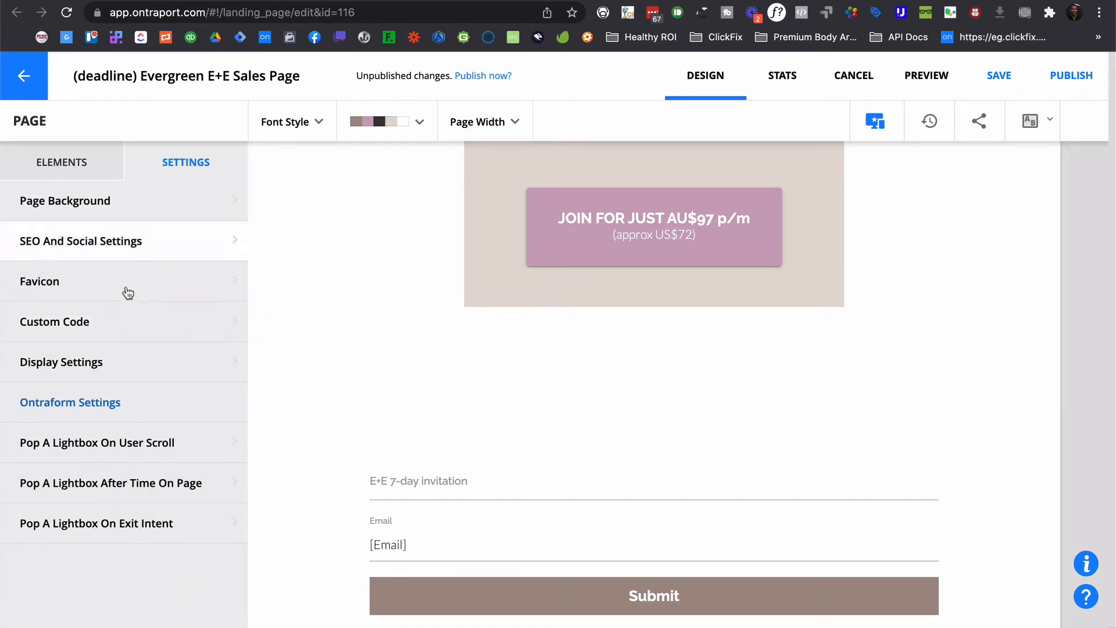
click(116, 323)
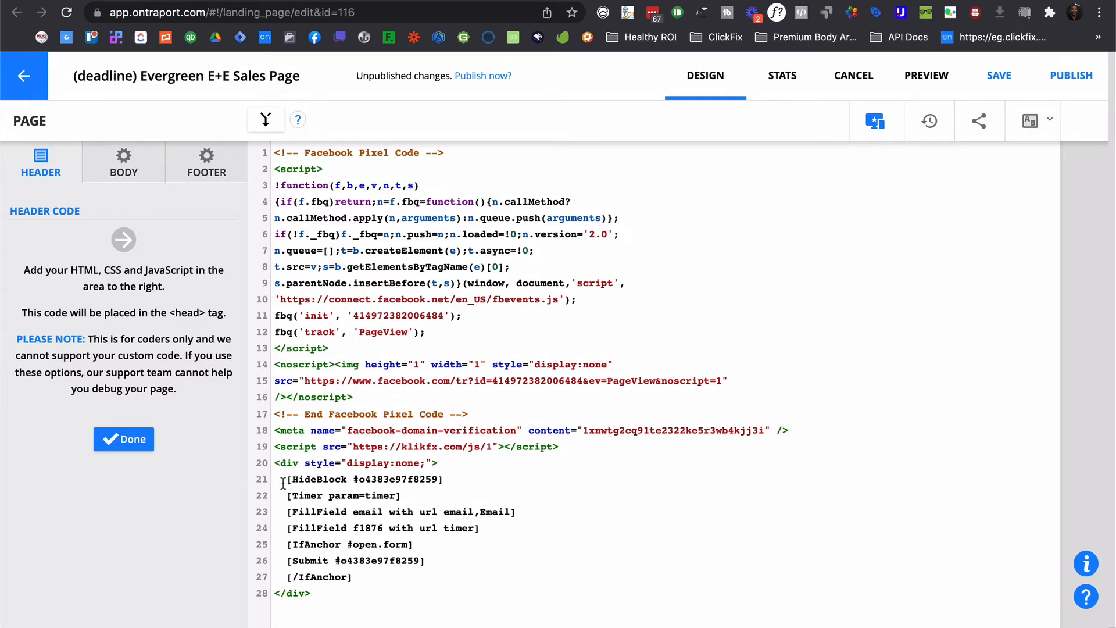
drag(282, 483, 448, 479)
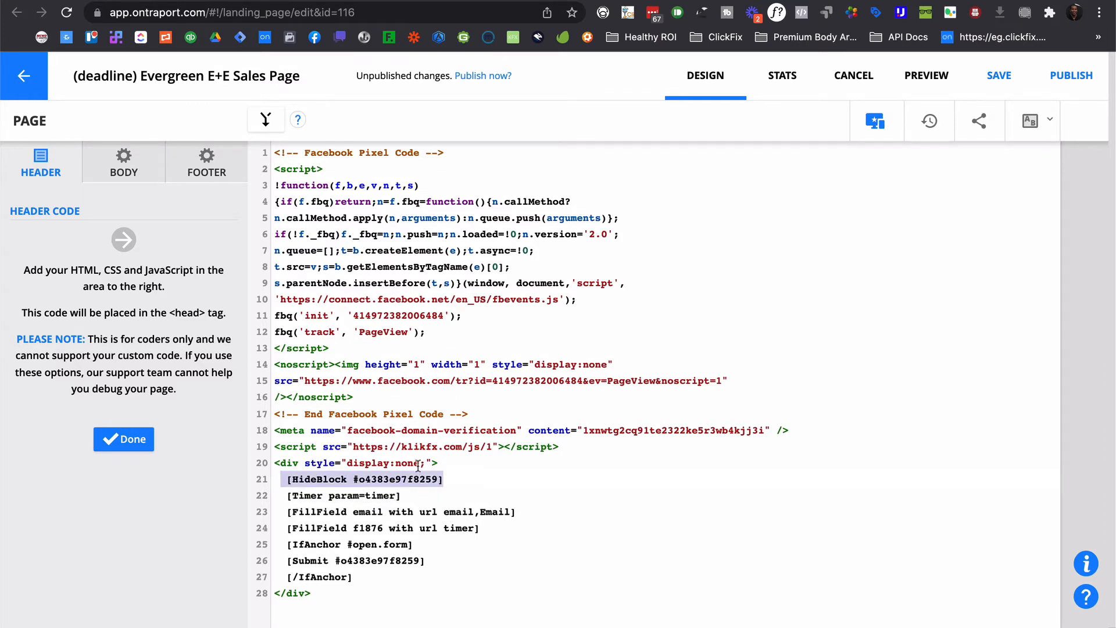
click(291, 498)
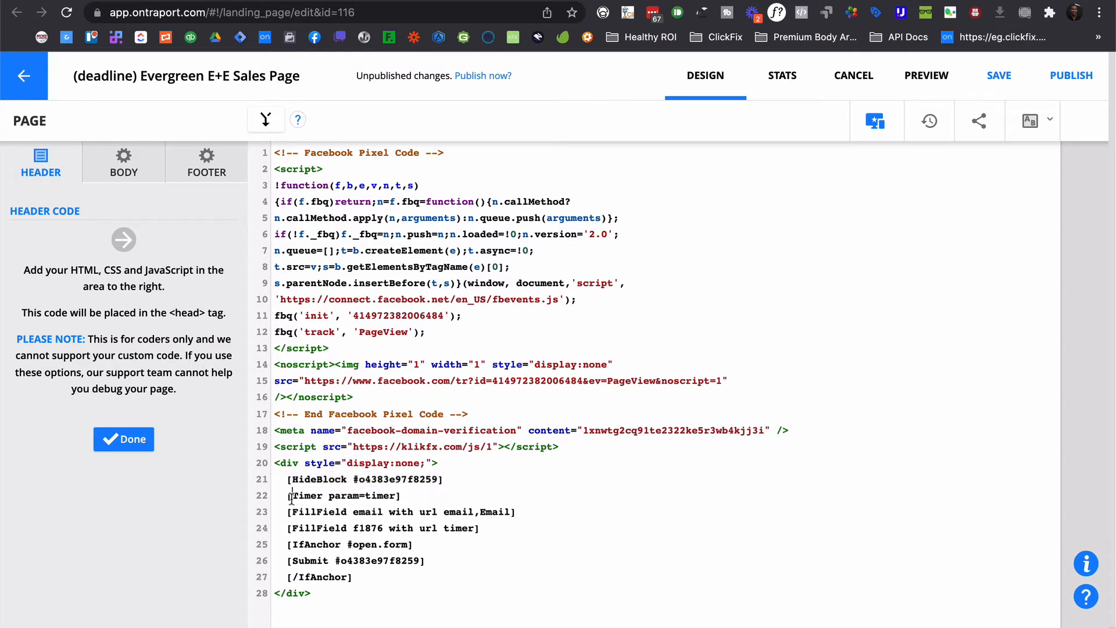
drag(285, 499, 399, 495)
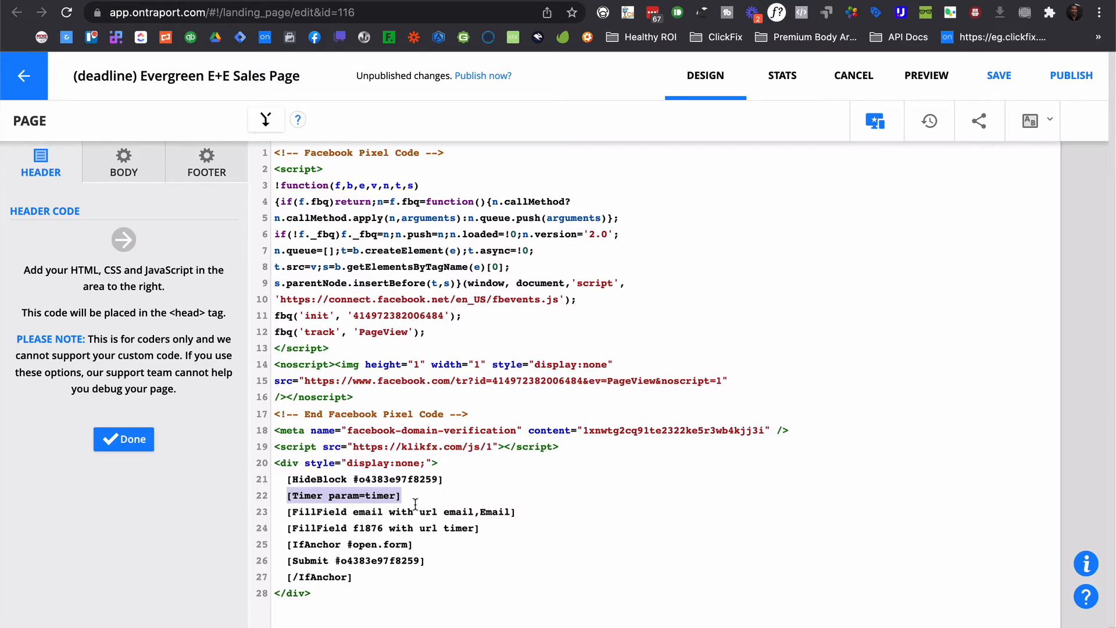
click(298, 513)
drag(284, 512, 520, 510)
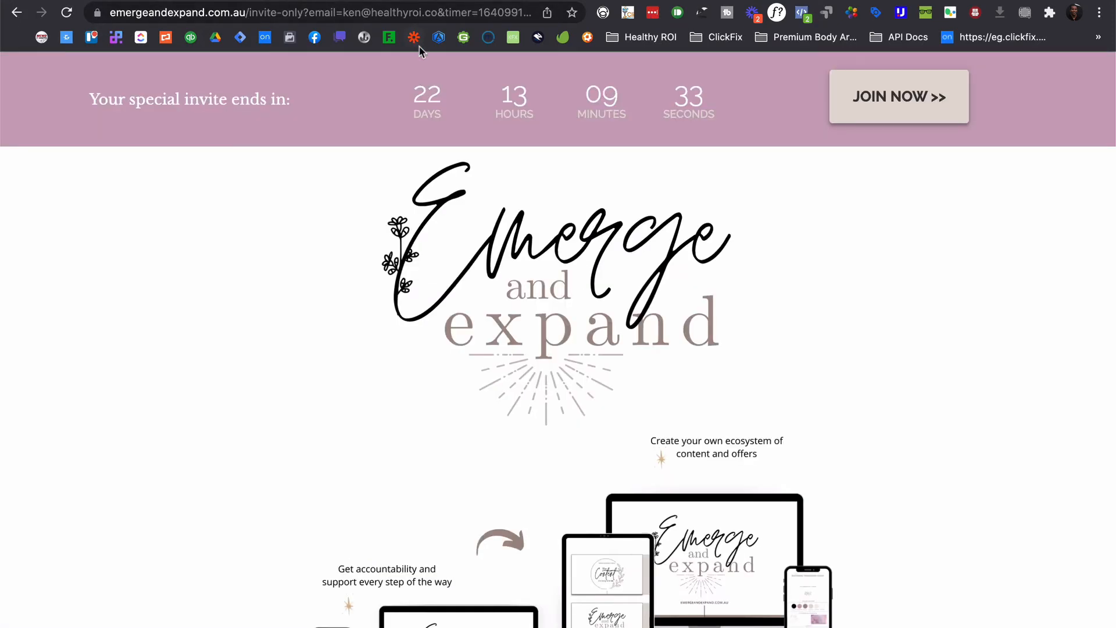
Copy the live invite page's full URL into a new plain-text TextEdit document and widen and reposition its window.
click(332, 17)
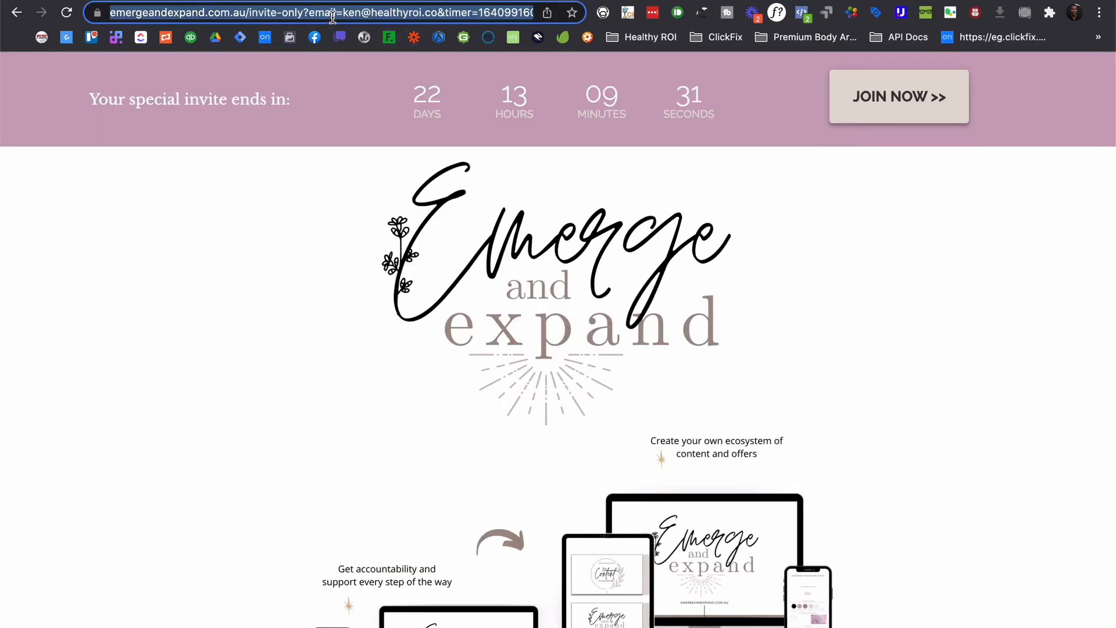
key(super+Tab)
key(super+shift+Tab)
key(alt+space)
text(te)
key(Escape)
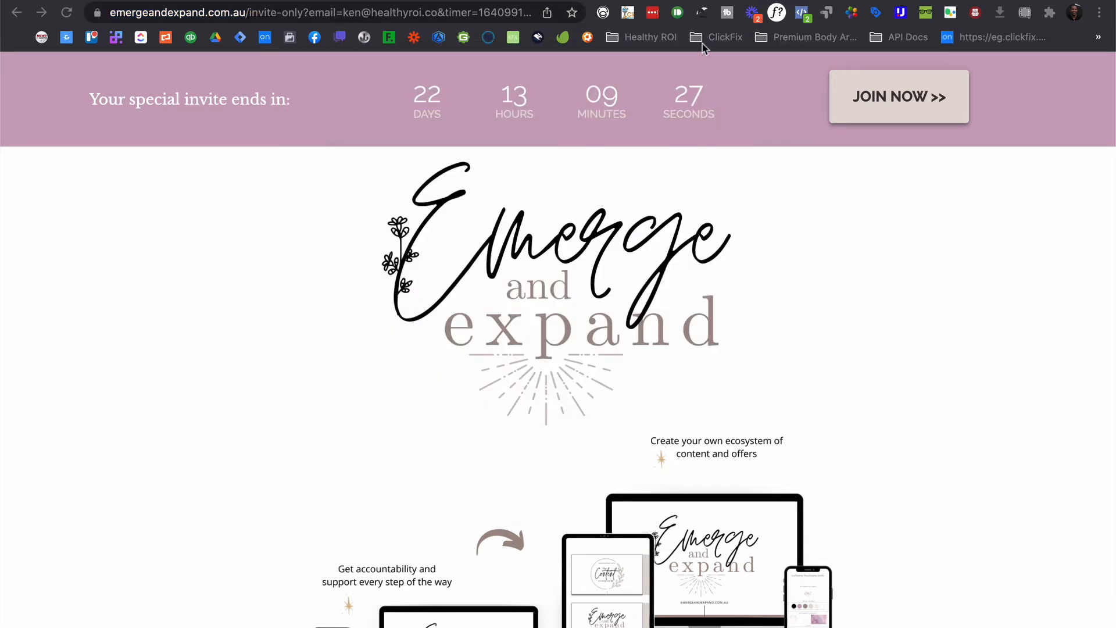
key(super+n)
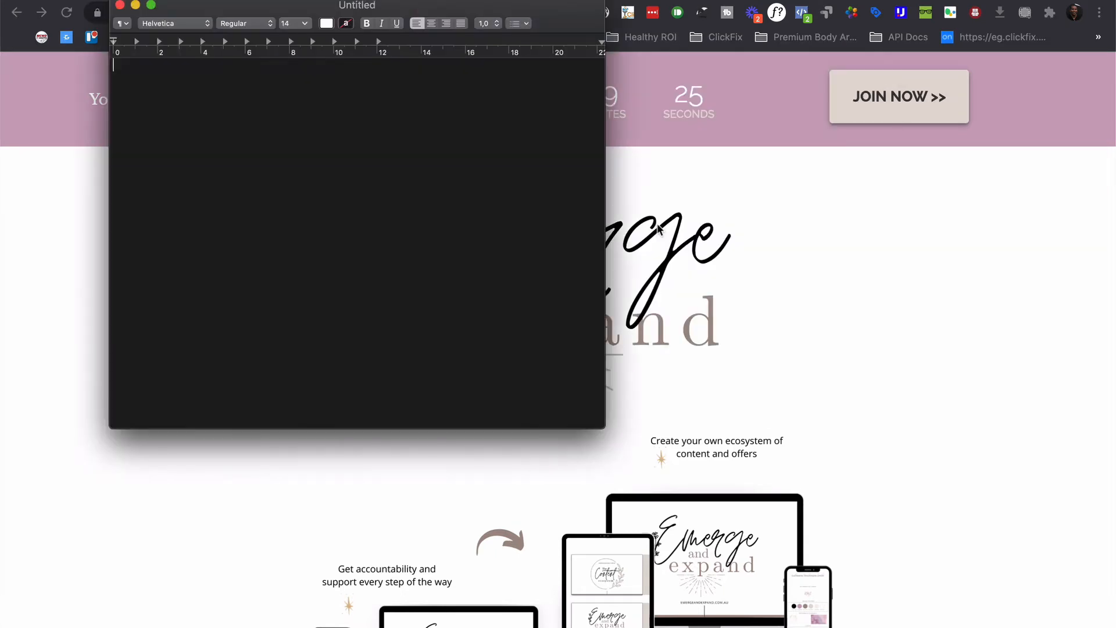
key(super+v)
key(super+shift+t)
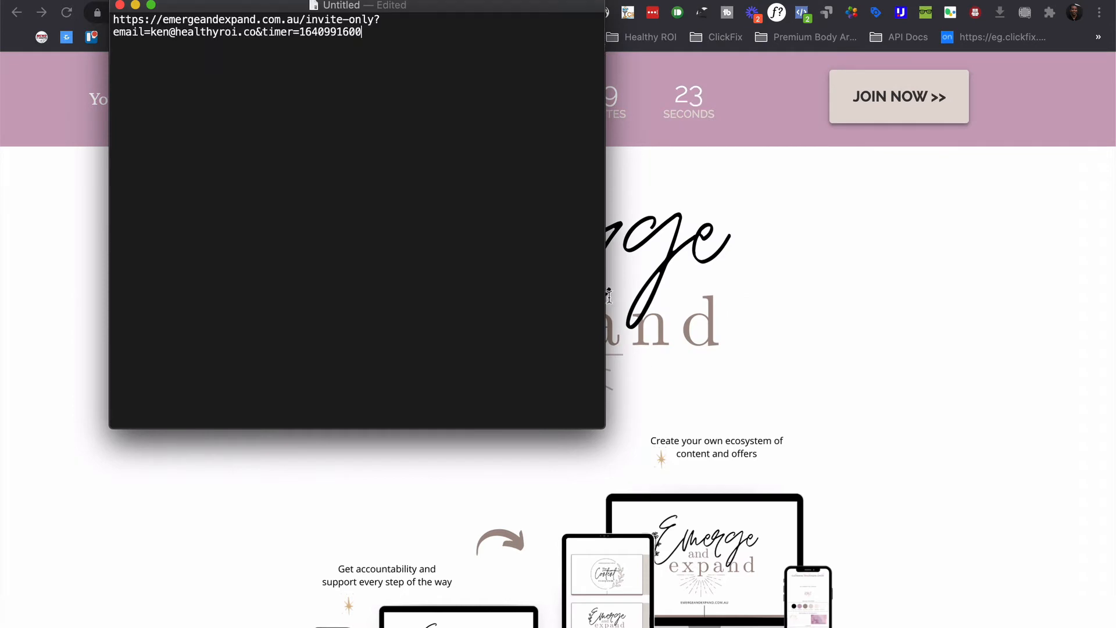
drag(601, 421, 909, 342)
drag(705, 4, 760, 192)
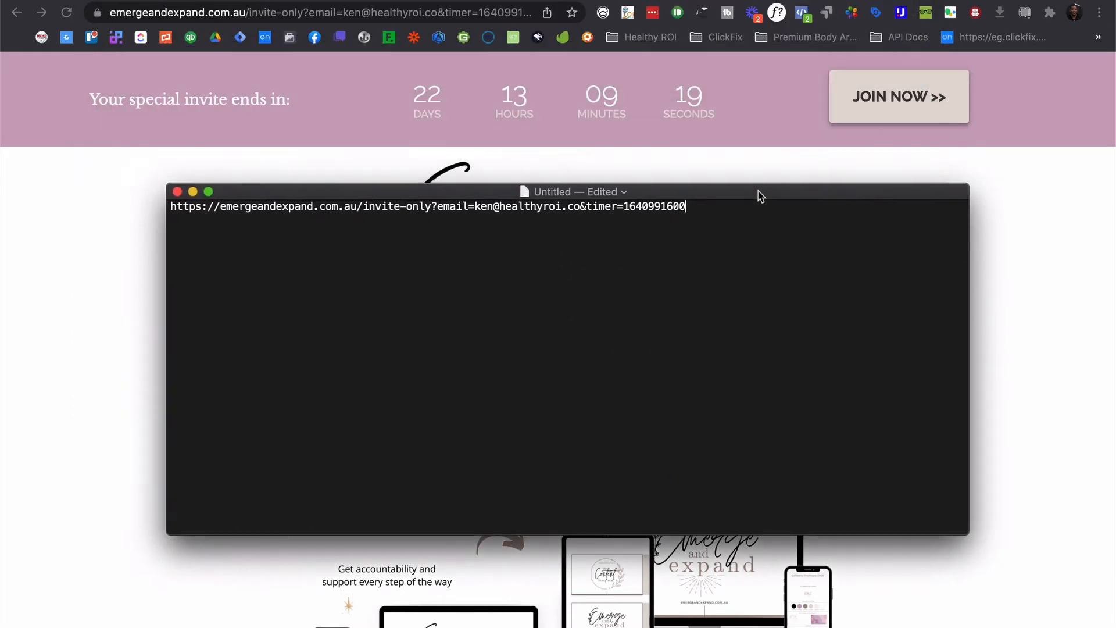
Examine the base address, the email and timer parameters and the timer value in the copied URL.
drag(432, 207, 131, 214)
click(442, 208)
drag(432, 207, 719, 215)
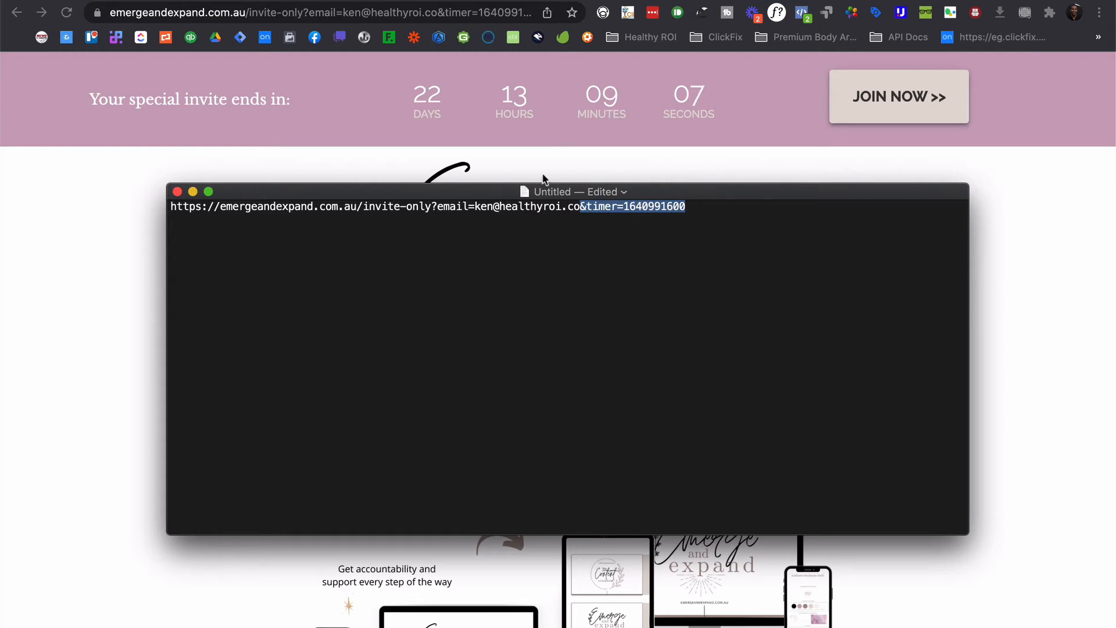
double_click(655, 207)
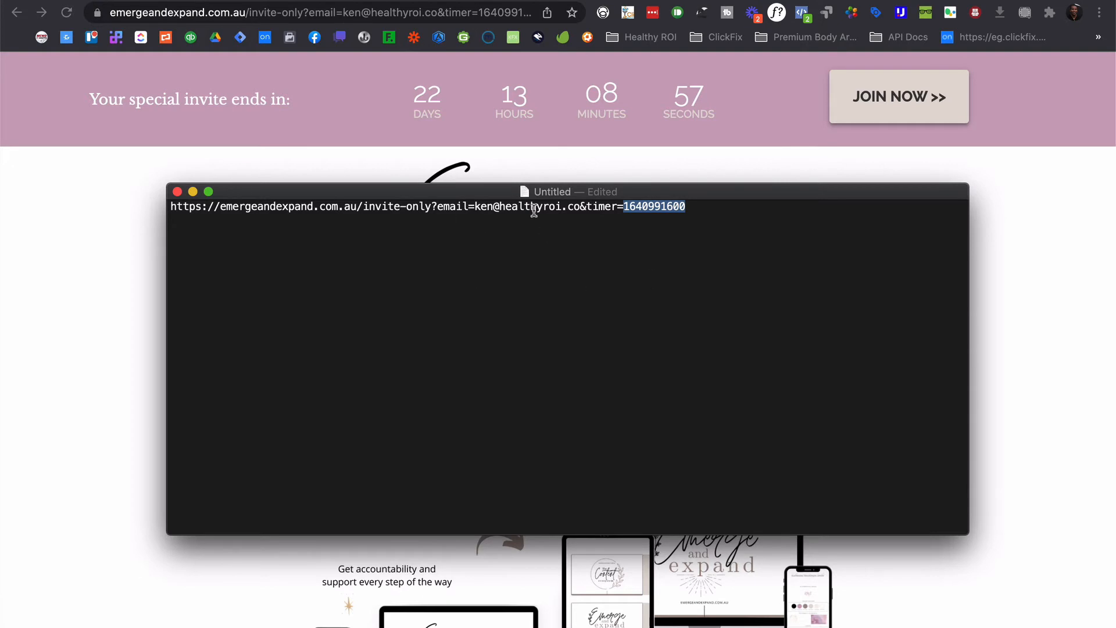
click(493, 295)
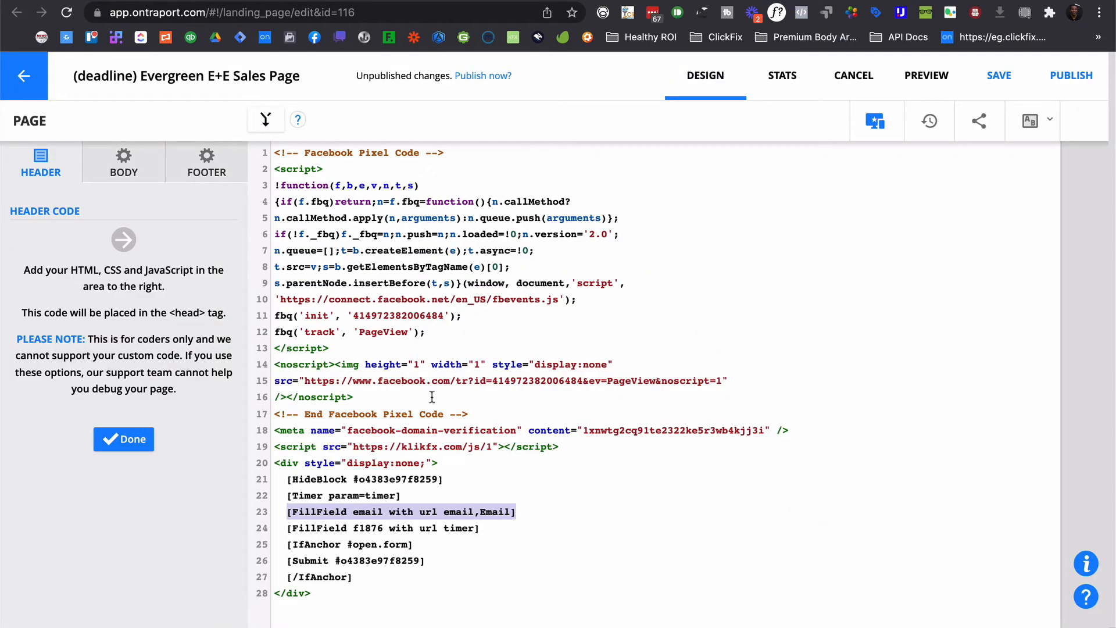
Compare the FillField f1876 line with the copied URL's timer value and highlight #open.form in the IfAnchor line of the header code.
click(508, 538)
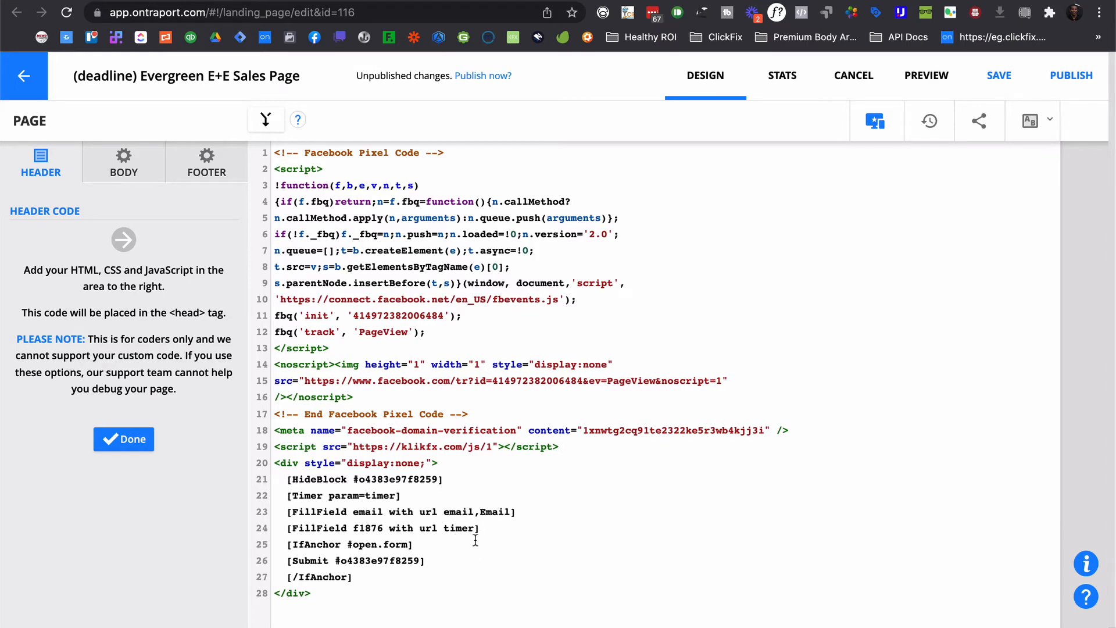
key(super+Tab)
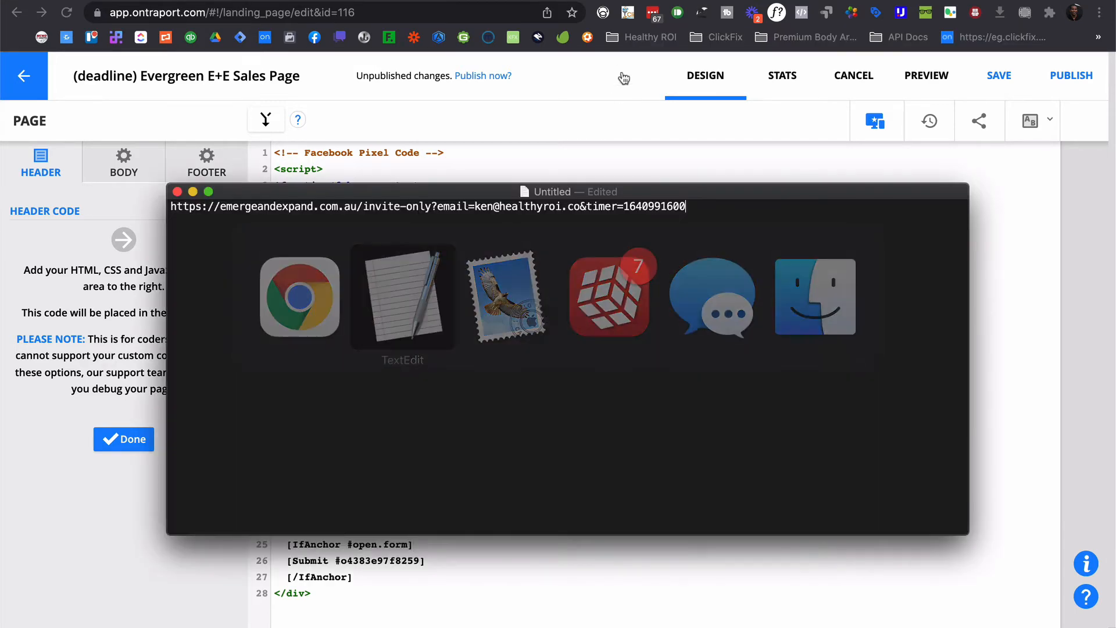
double_click(656, 206)
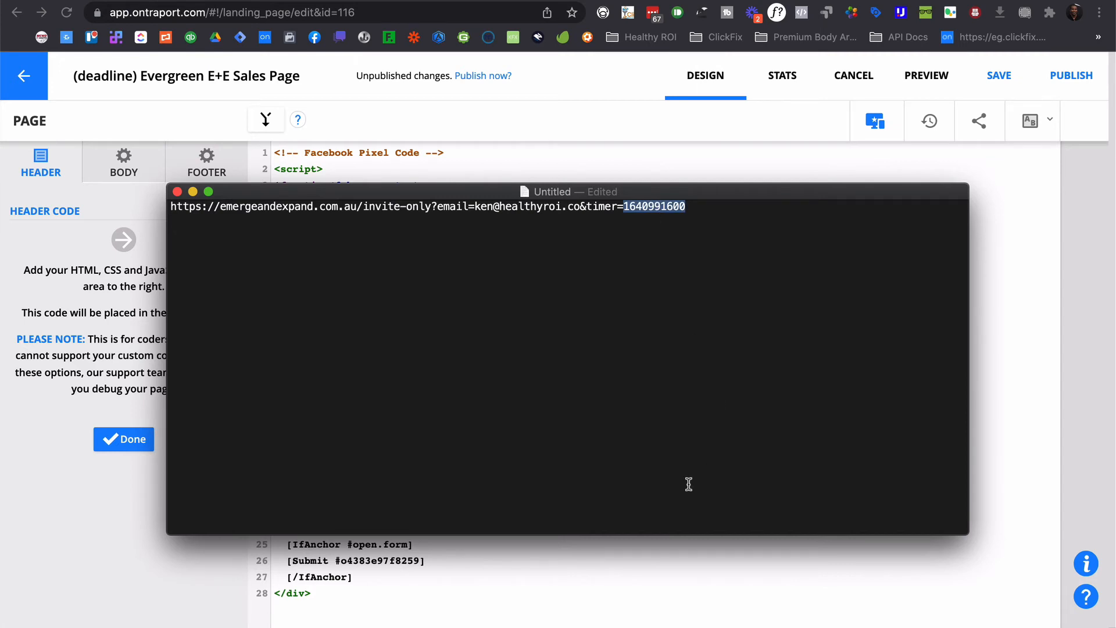
click(668, 538)
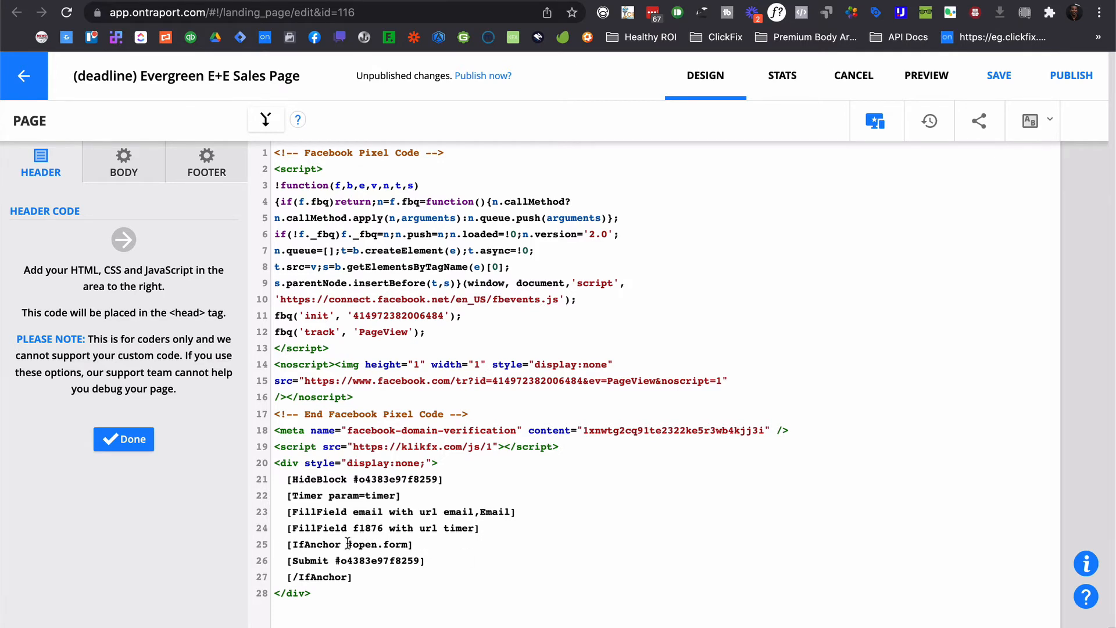
drag(346, 544, 406, 547)
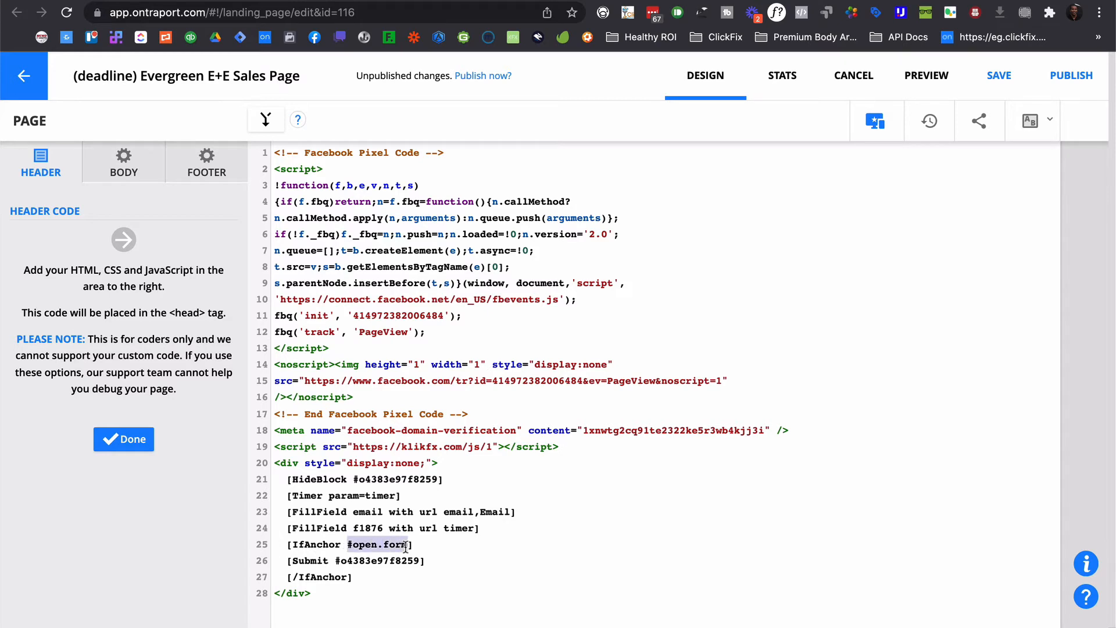
Highlight the Submit line inside the IfAnchor block of the header code and close the code editor.
click(441, 555)
drag(286, 560, 430, 560)
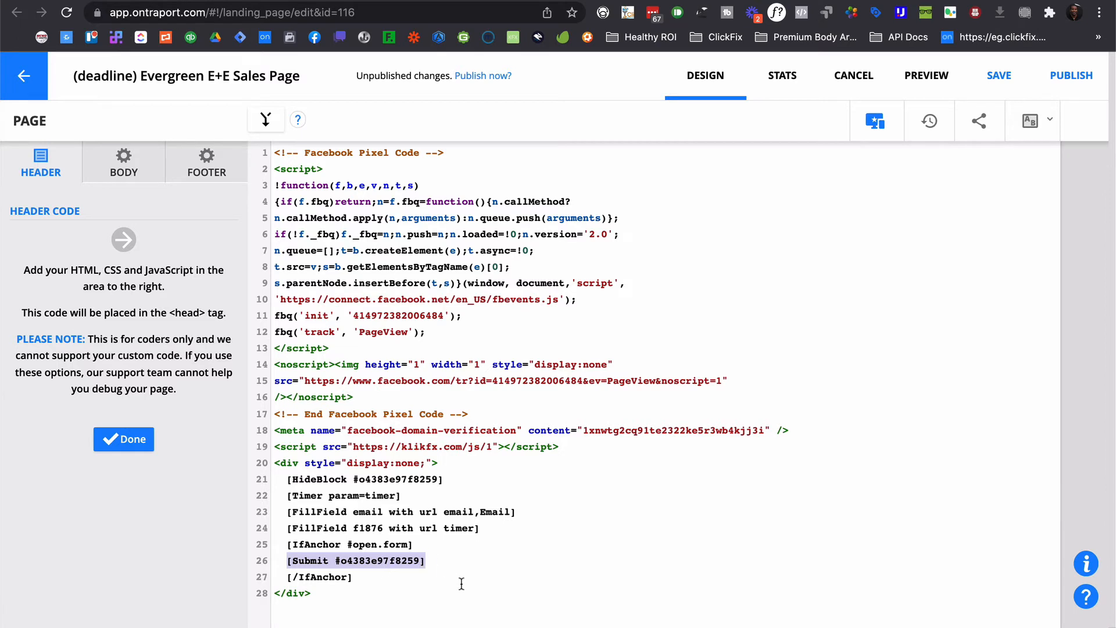
click(120, 439)
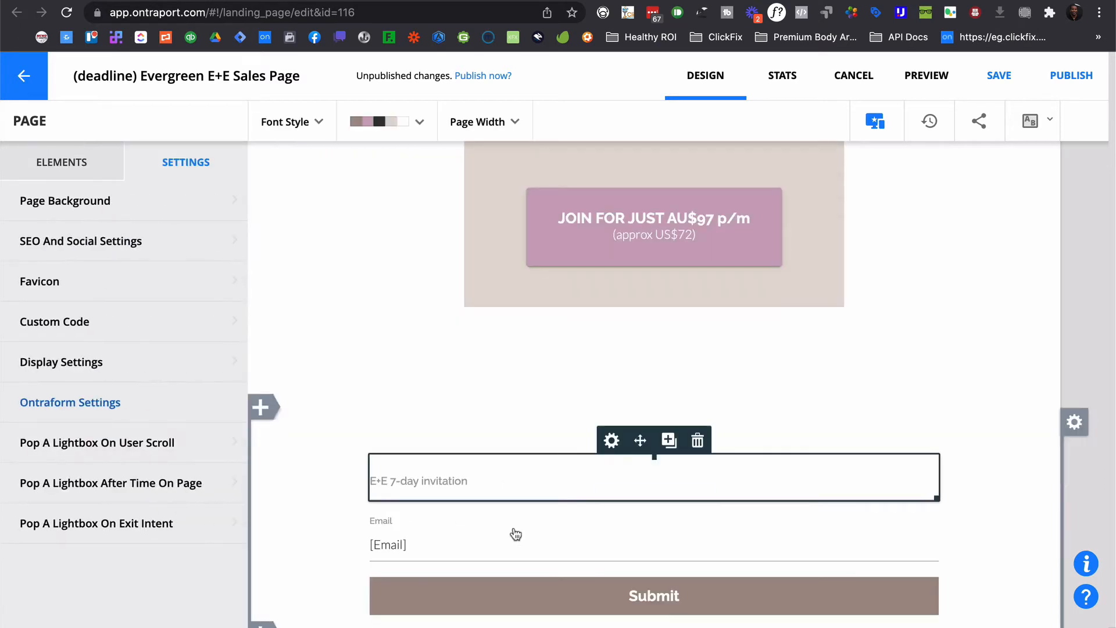
Examine the Custom URL in the Submit button's form settings, including its base address, timer parameter and merge field, and cancel the dialog.
click(653, 607)
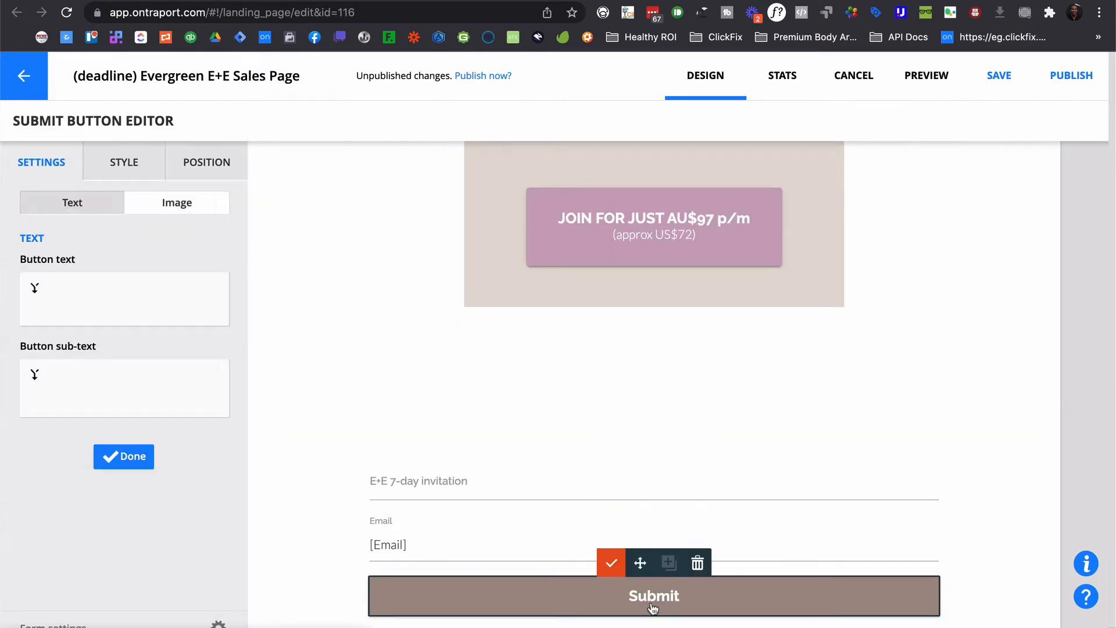
click(218, 623)
click(461, 387)
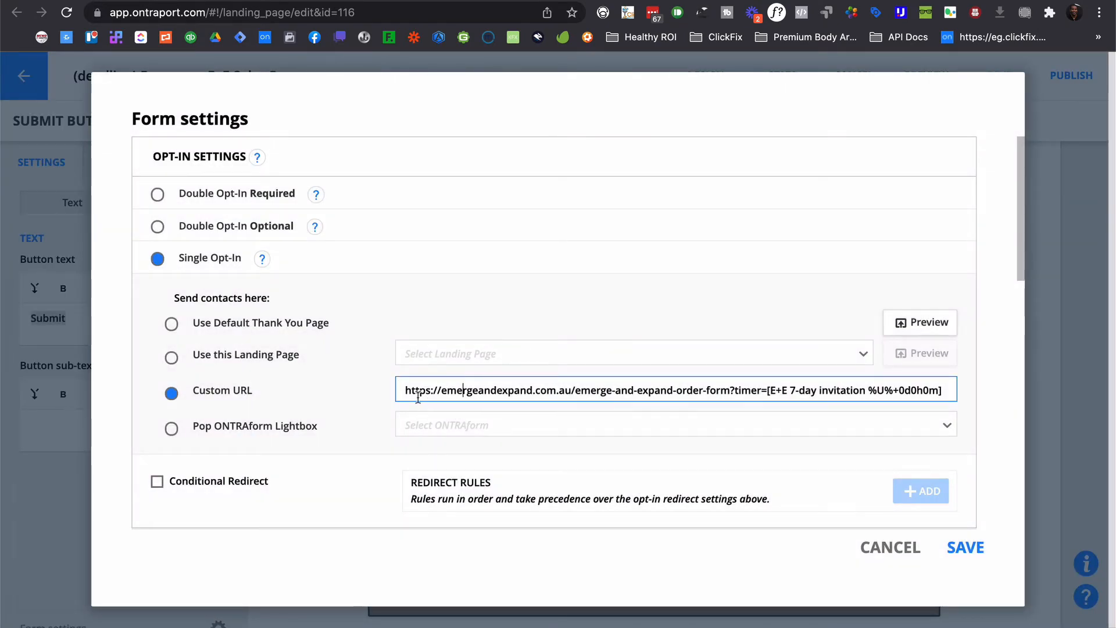
drag(404, 390, 730, 390)
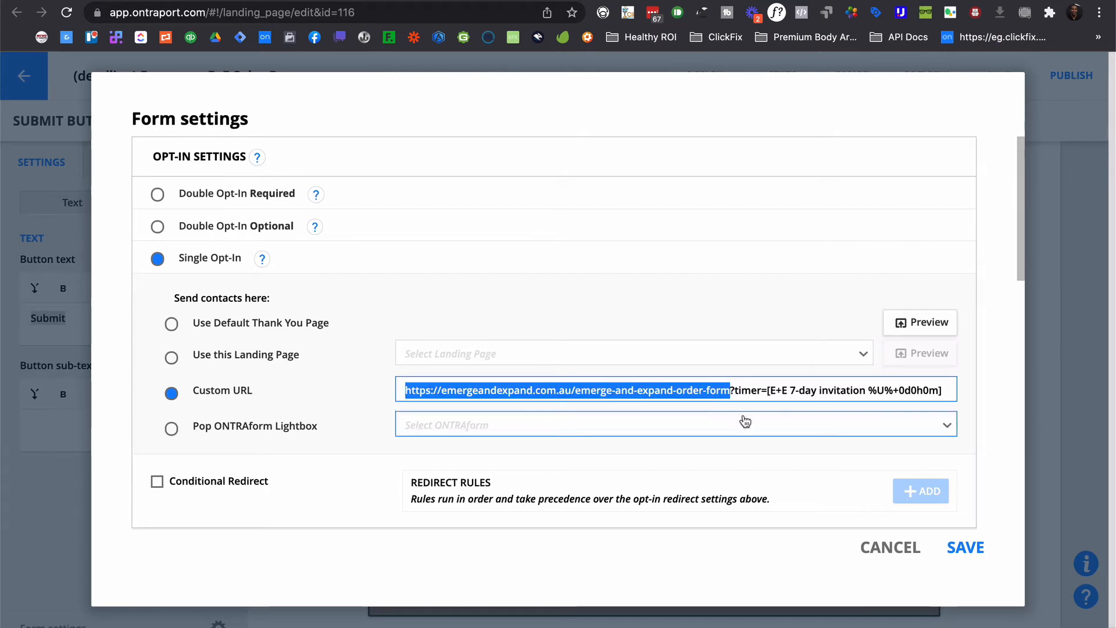
click(731, 390)
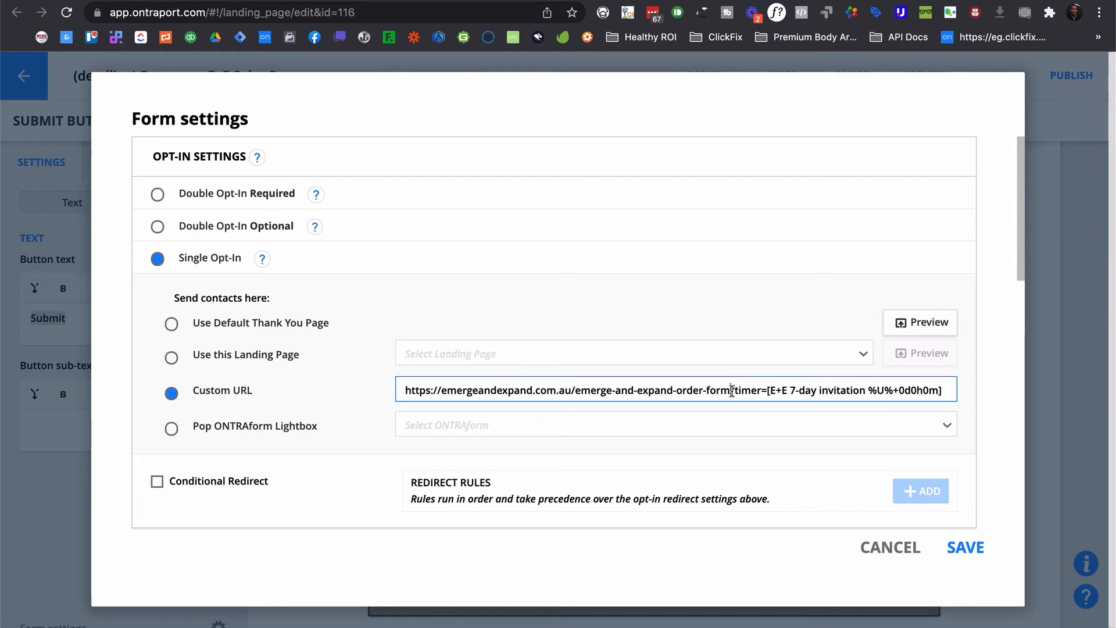
drag(731, 390, 766, 390)
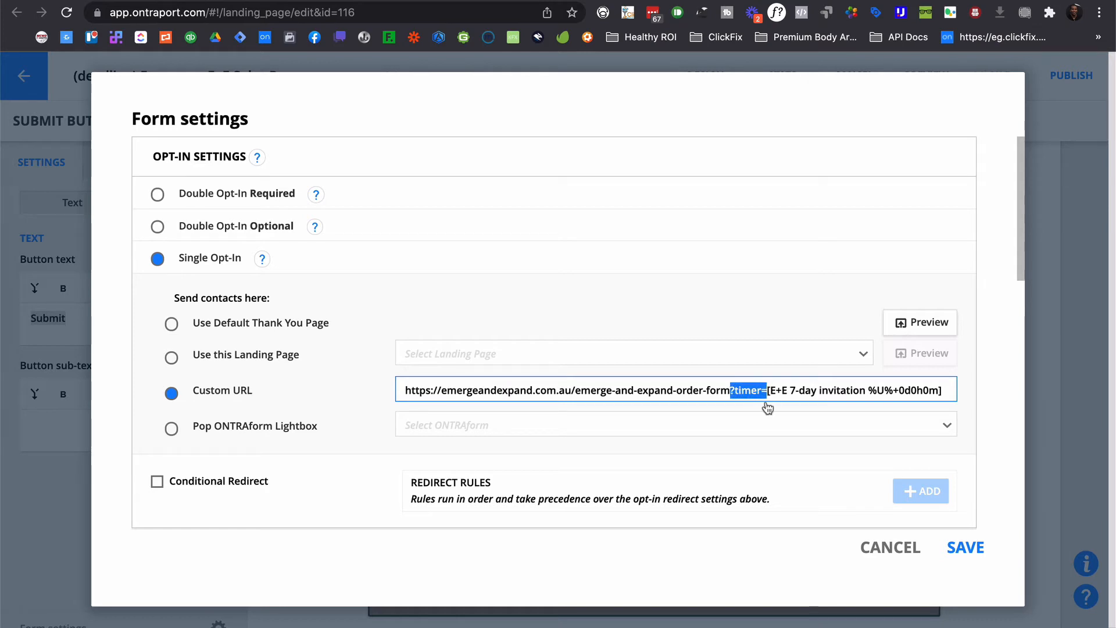
click(767, 391)
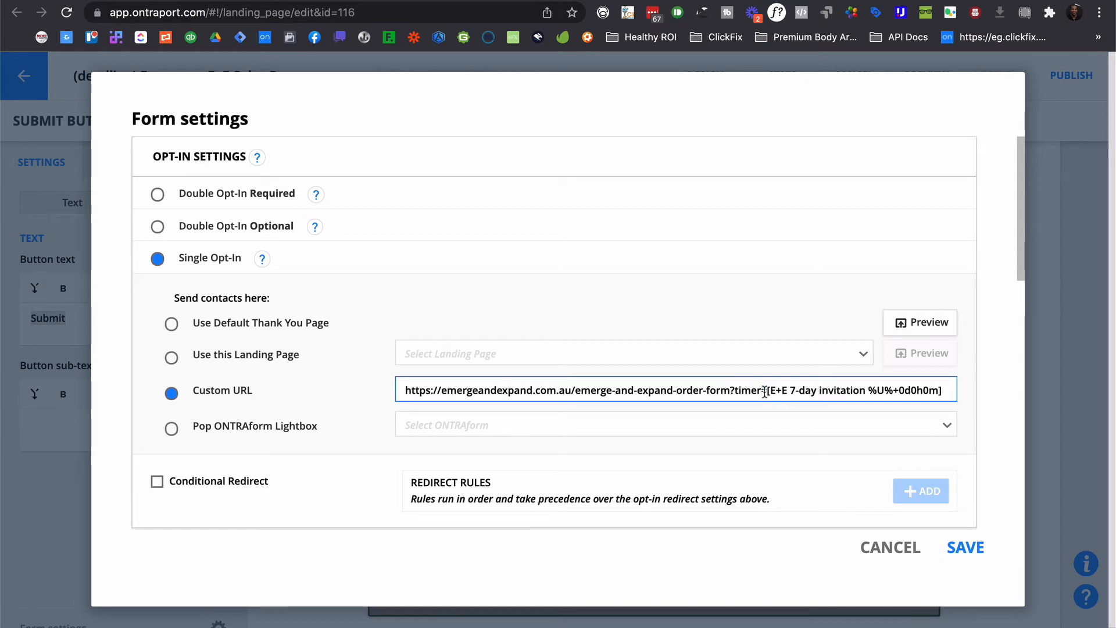
drag(767, 390, 941, 391)
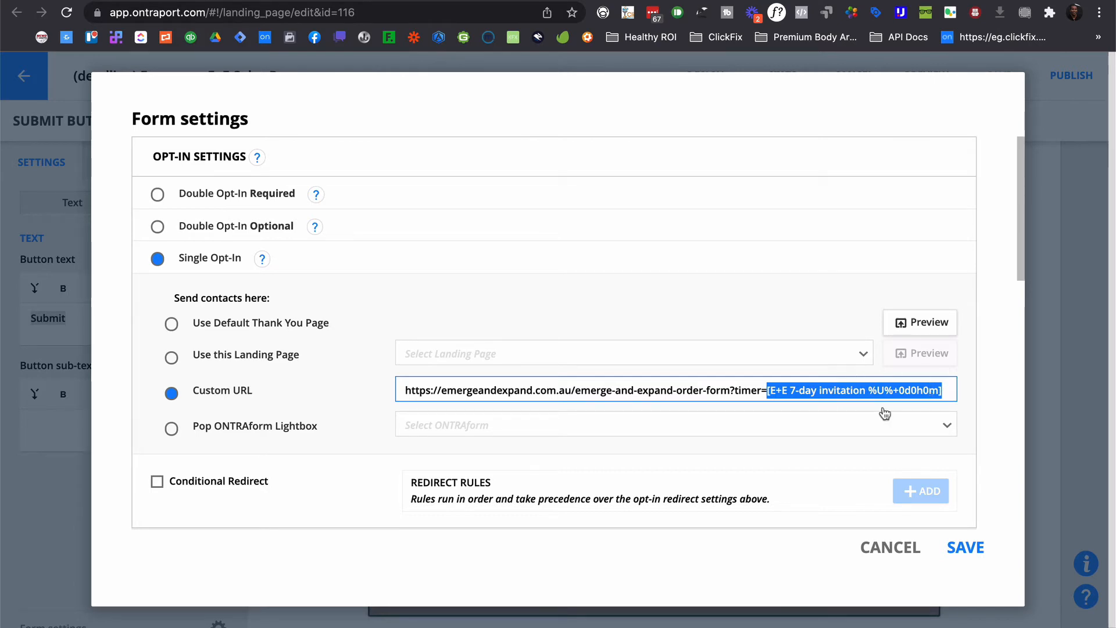
click(884, 549)
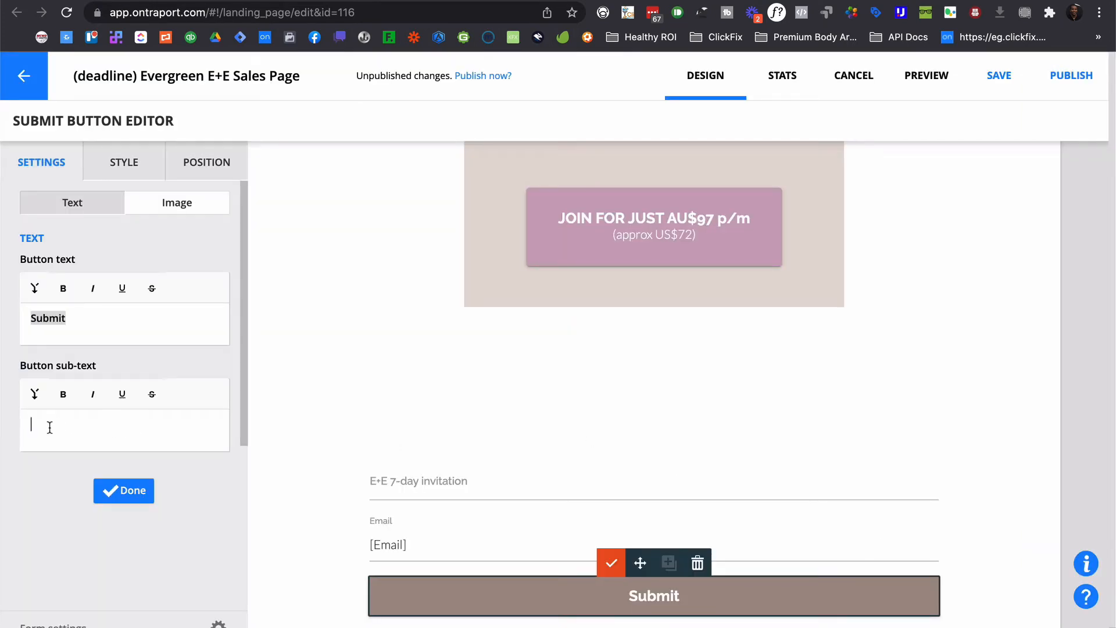
Insert the E+E 7-day invitation merge field as a UNIX Timestamp in the Submit button's sub-text and delete it again.
click(34, 394)
click(116, 420)
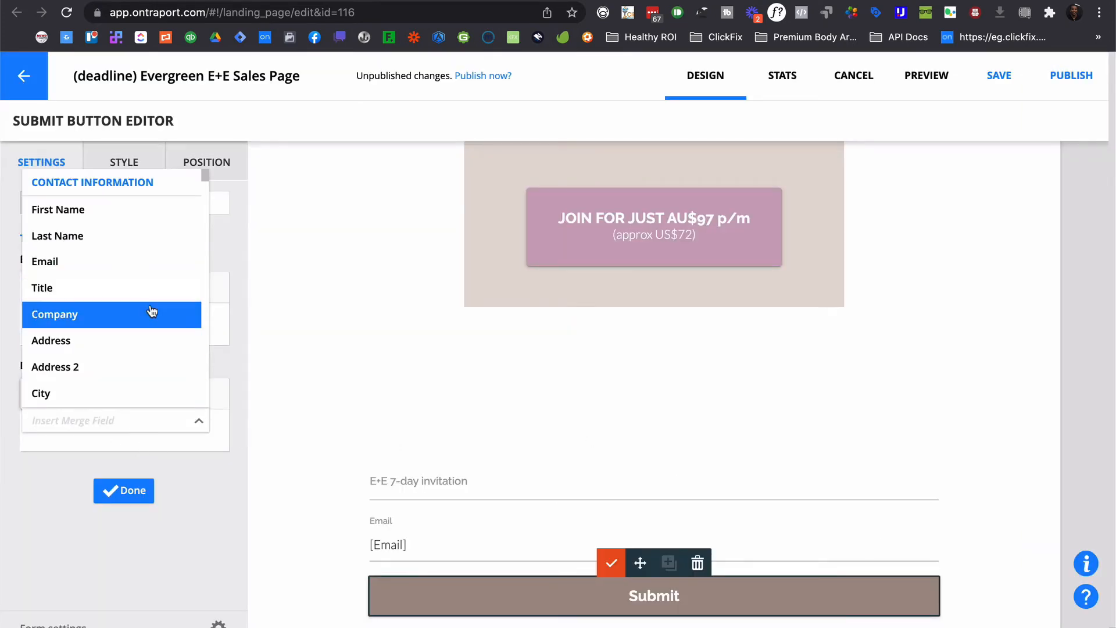
text(7-d)
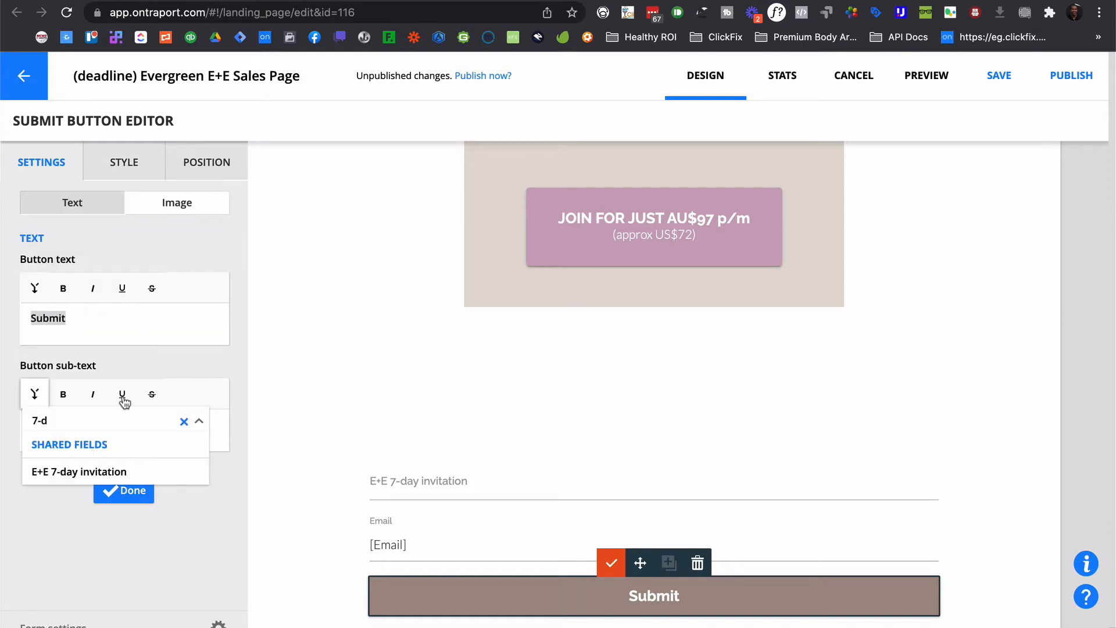
click(104, 471)
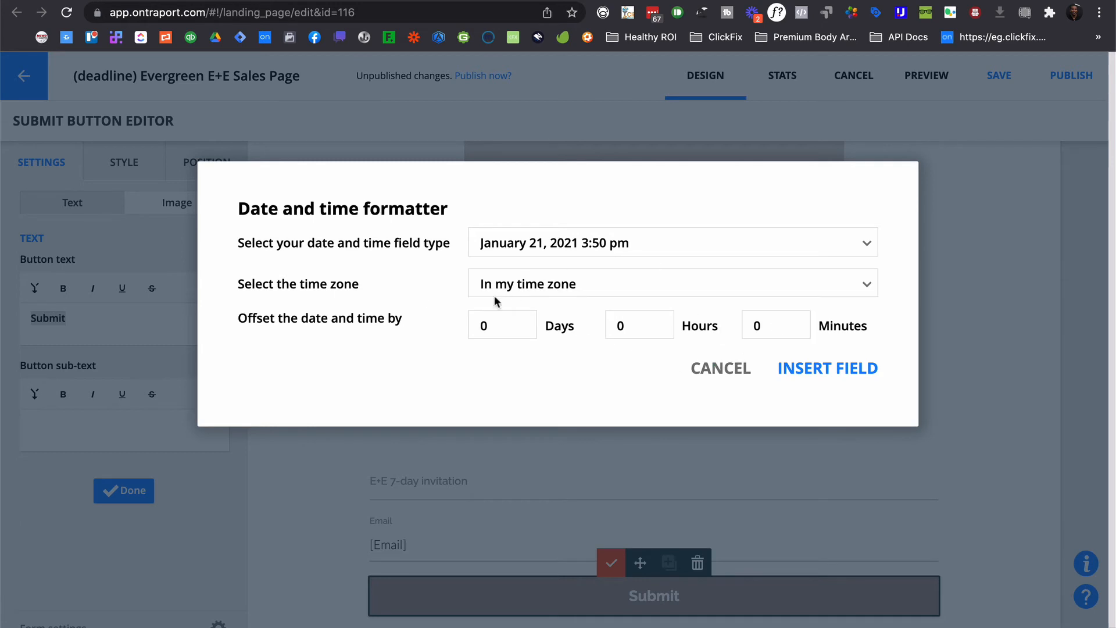
click(561, 243)
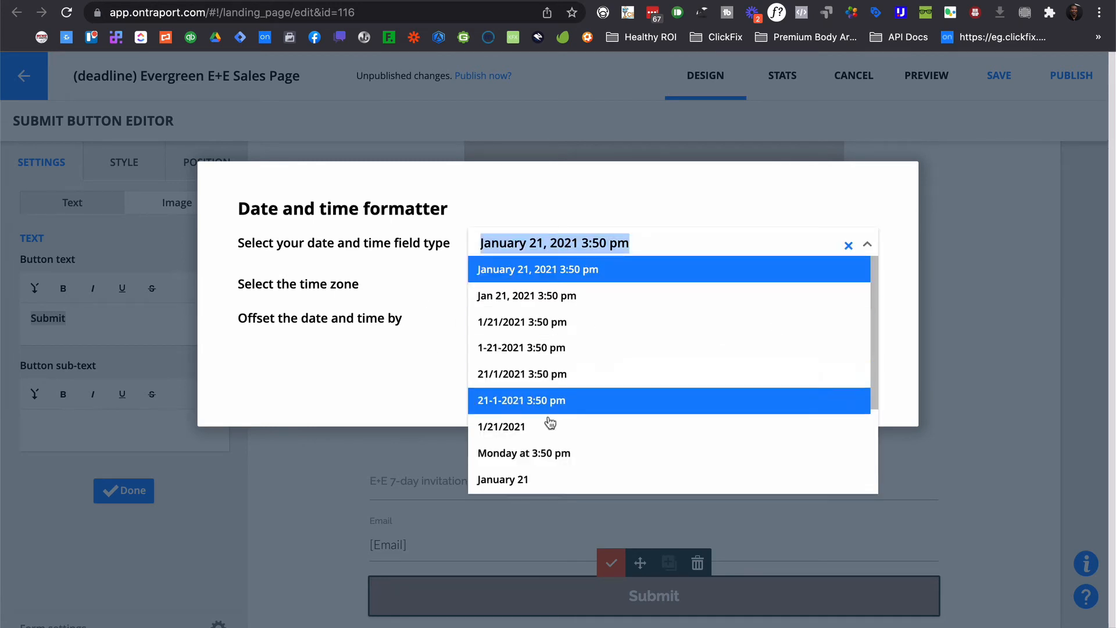
scroll(548, 423, down, 2)
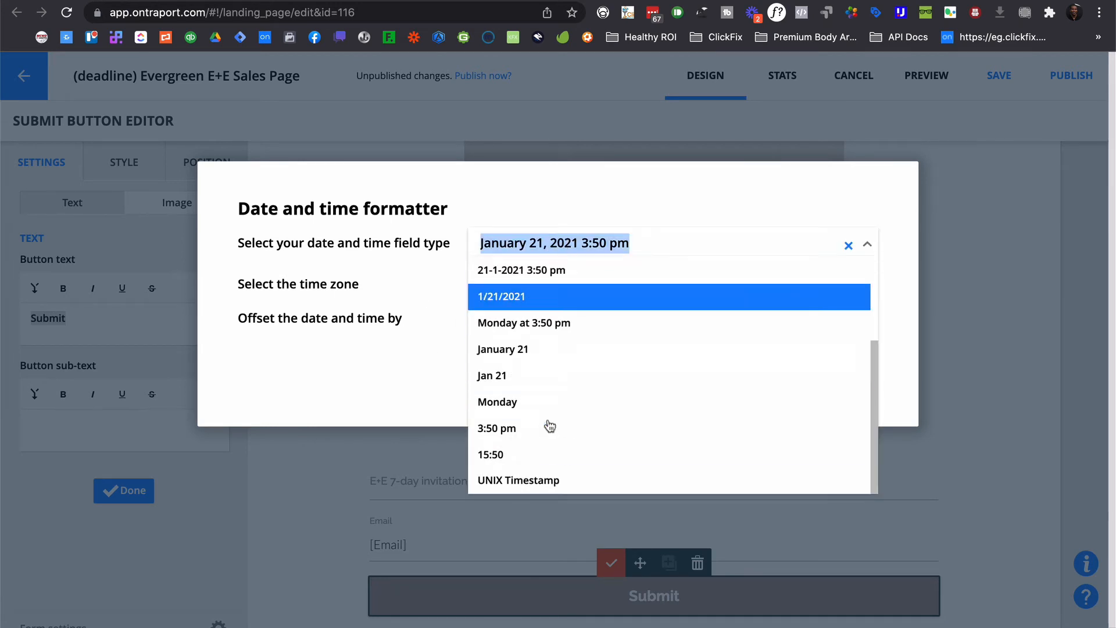
click(555, 486)
click(820, 369)
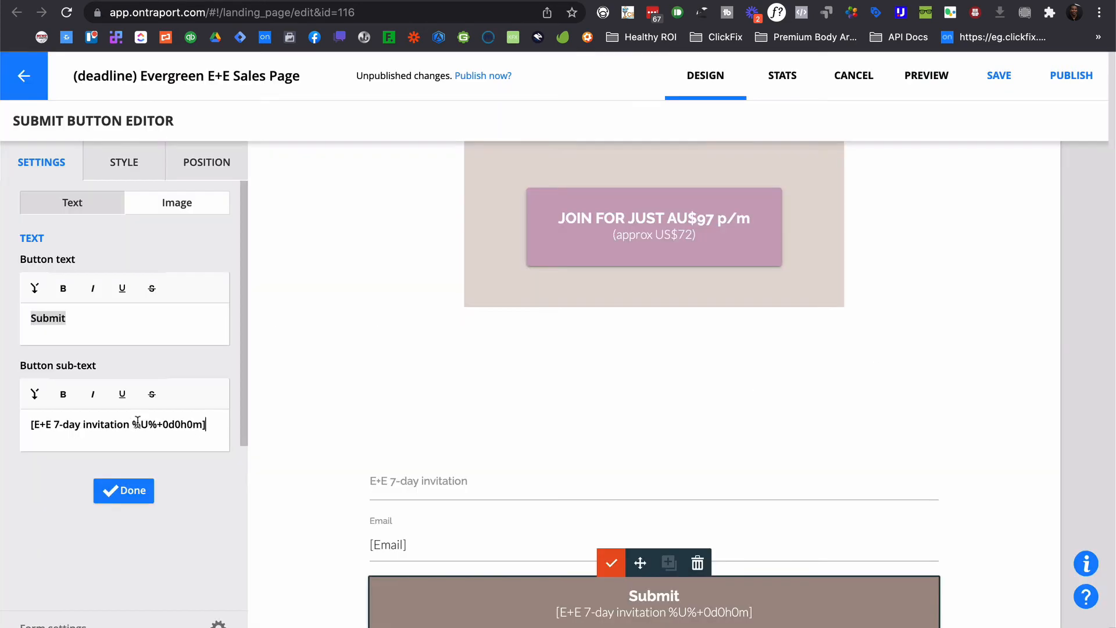
drag(210, 424, 13, 426)
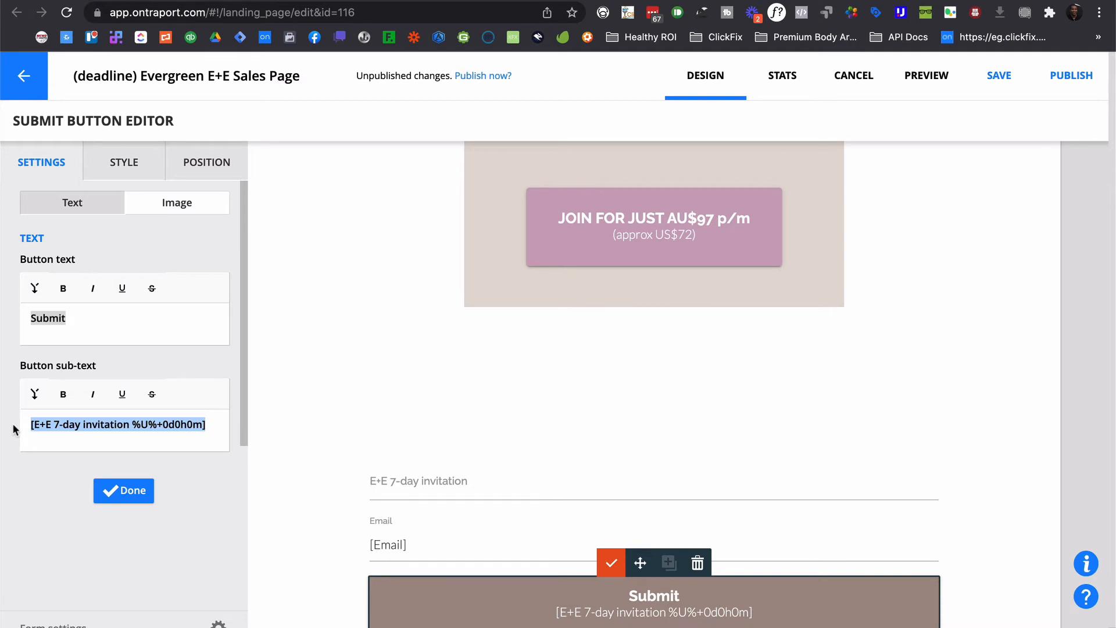
key(BackSpace)
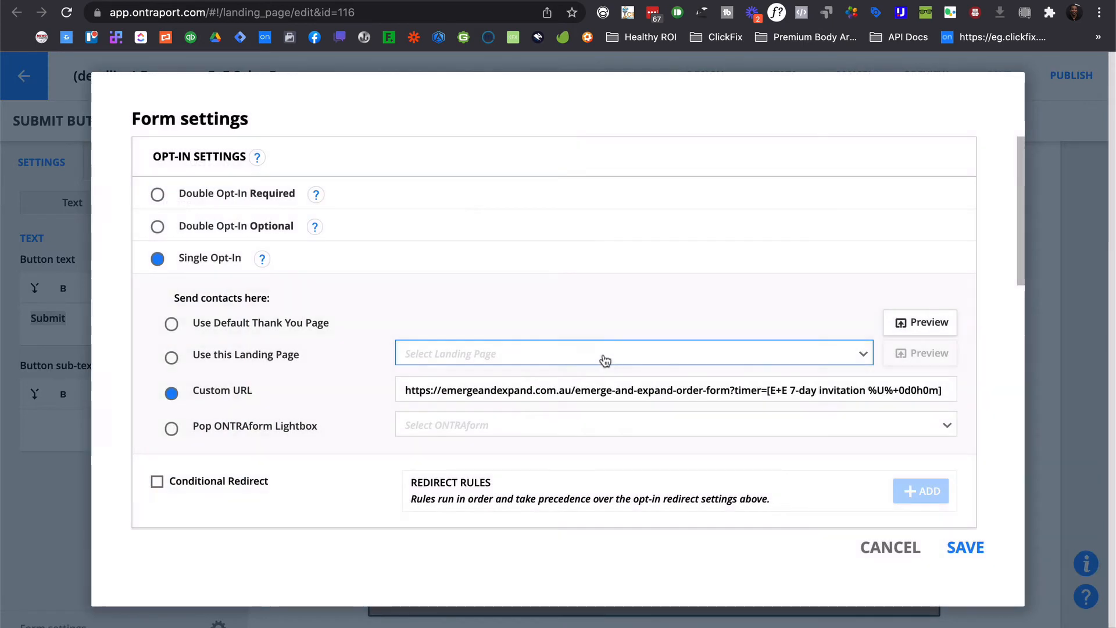
Highlight the E+E 7-day invitation merge field in the form settings' Custom URL and cancel the dialog.
click(721, 389)
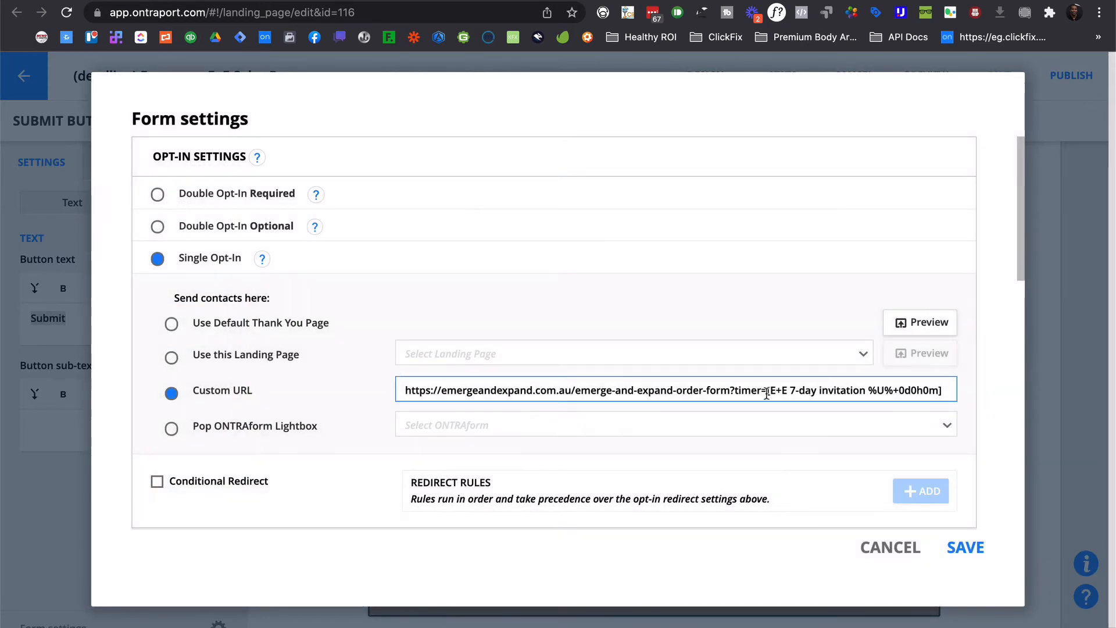
drag(767, 393, 977, 387)
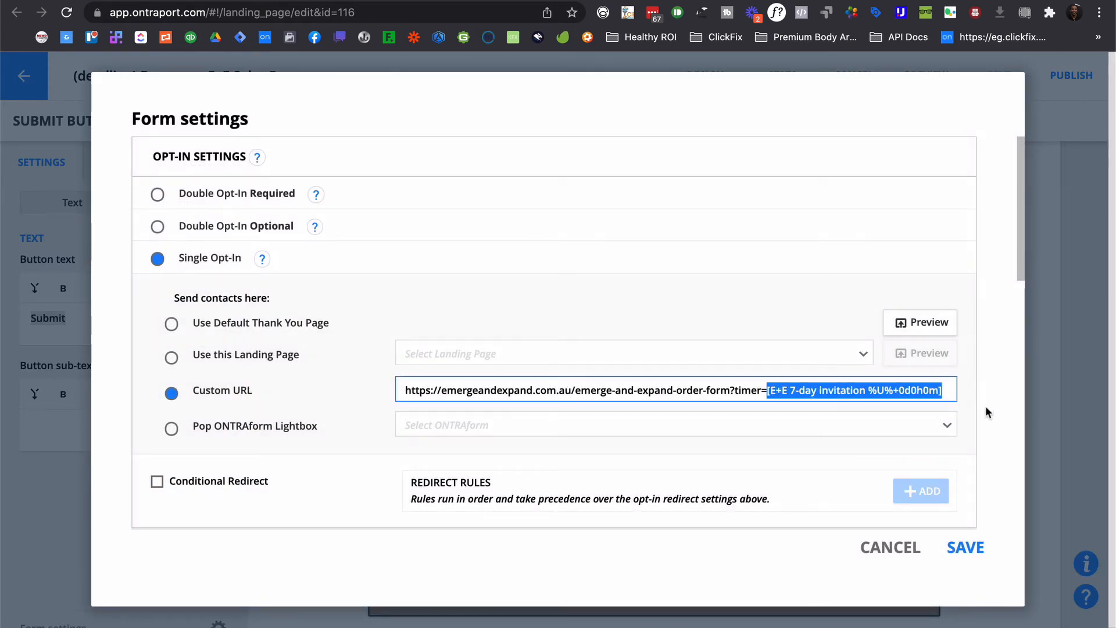
click(884, 547)
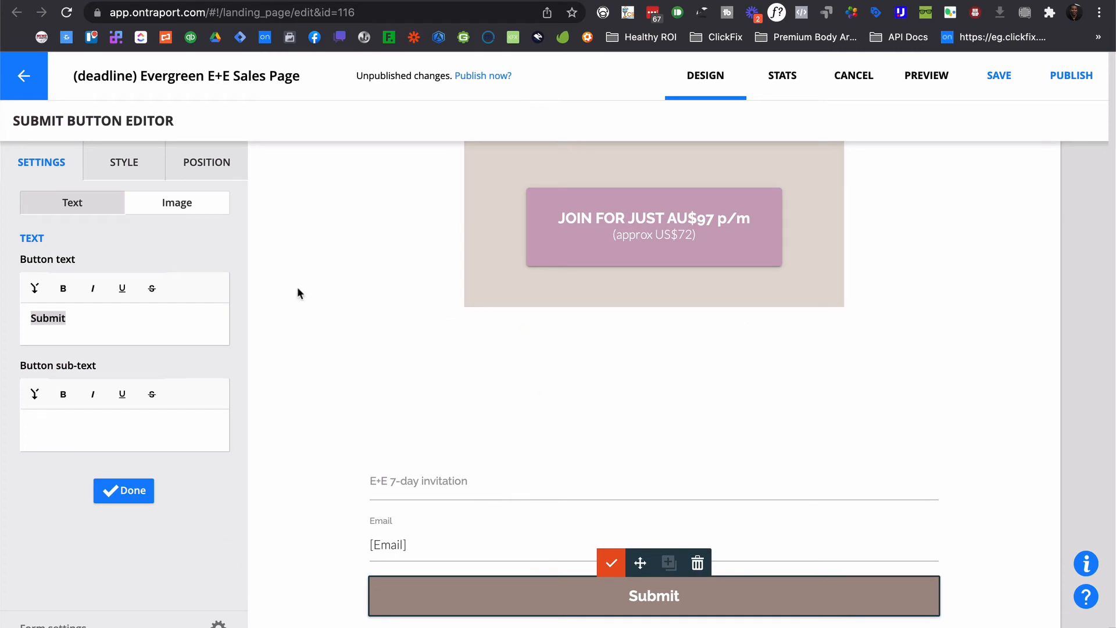
Switch to the live invite page and highlight the email parameter's value in its URL.
click(273, 1)
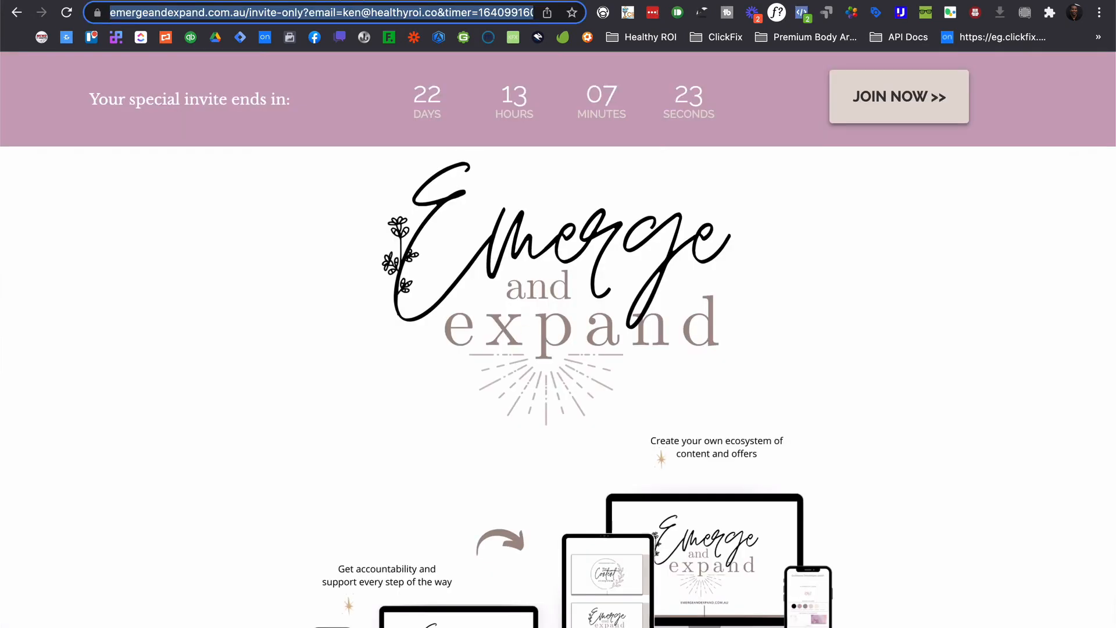
click(361, 13)
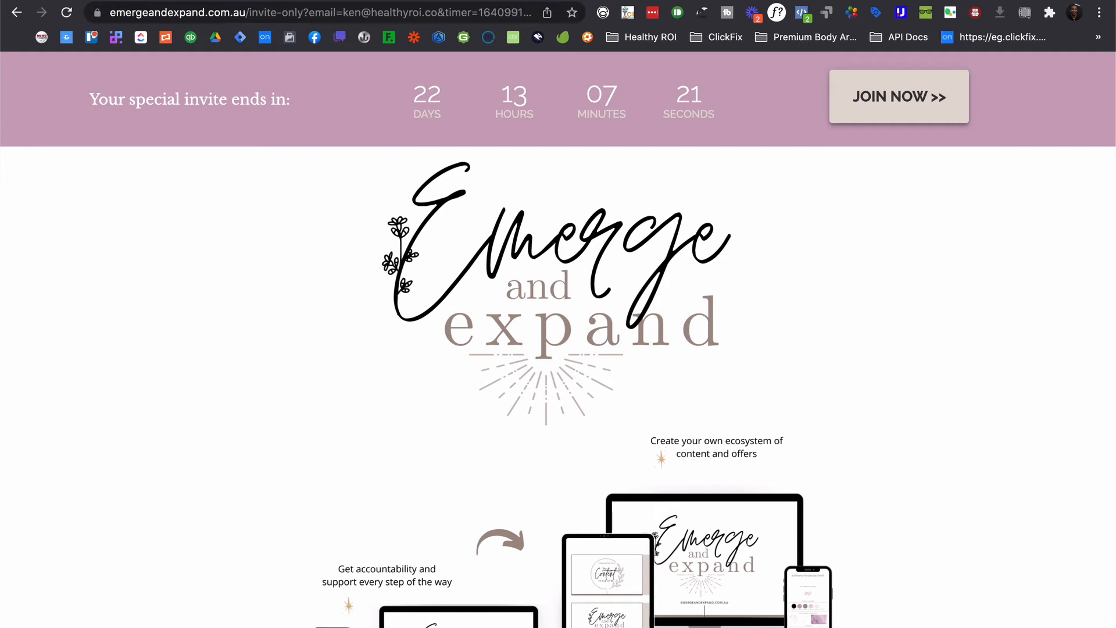
click(346, 13)
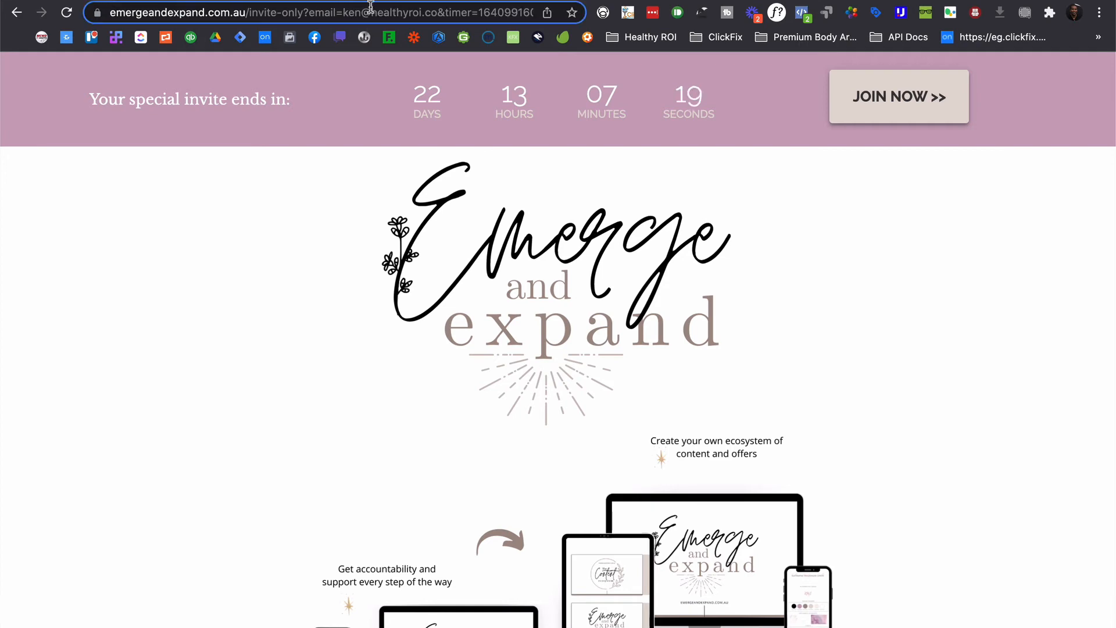
drag(343, 12, 472, 12)
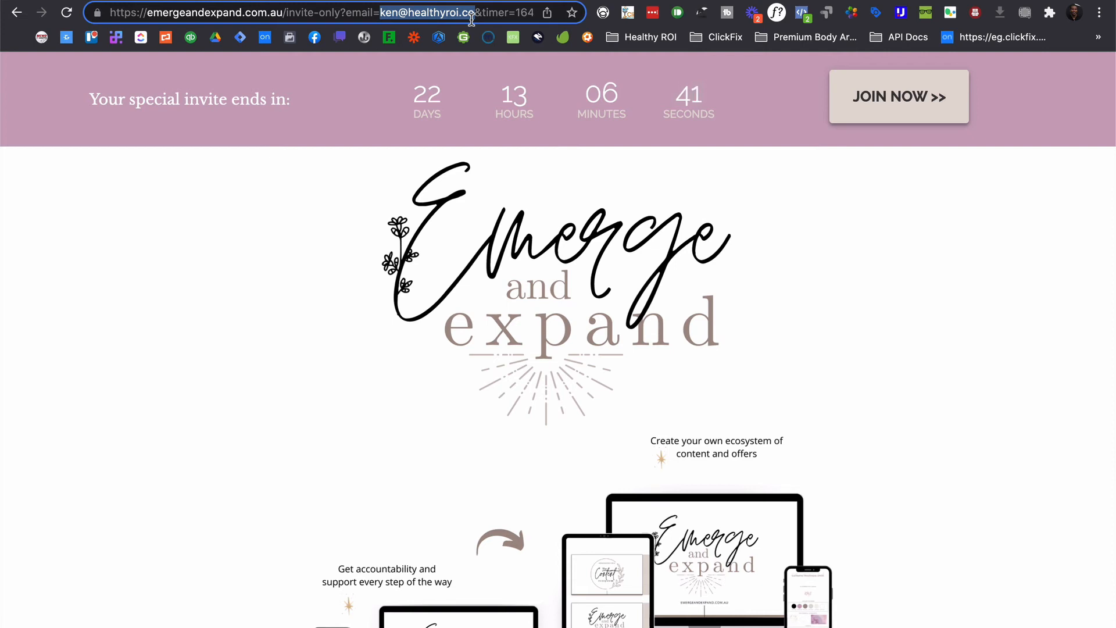
Highlight the days in the live page's countdown and follow the JOIN FOR JUST AU$97 p/m offer to the order form.
scroll(504, 404, down, 15)
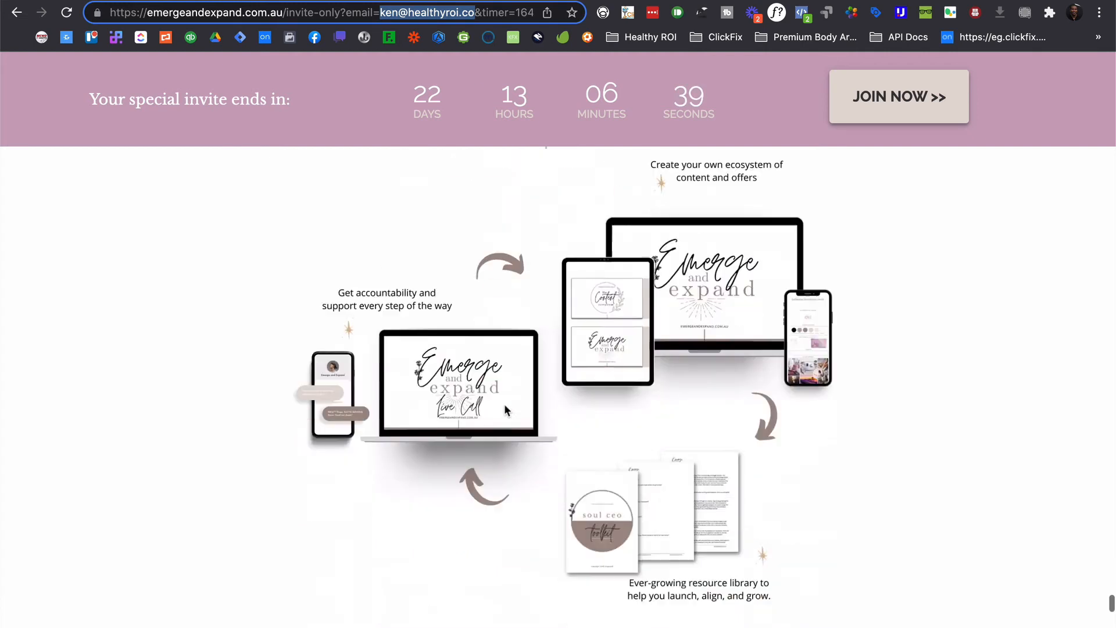
scroll(505, 405, down, 6)
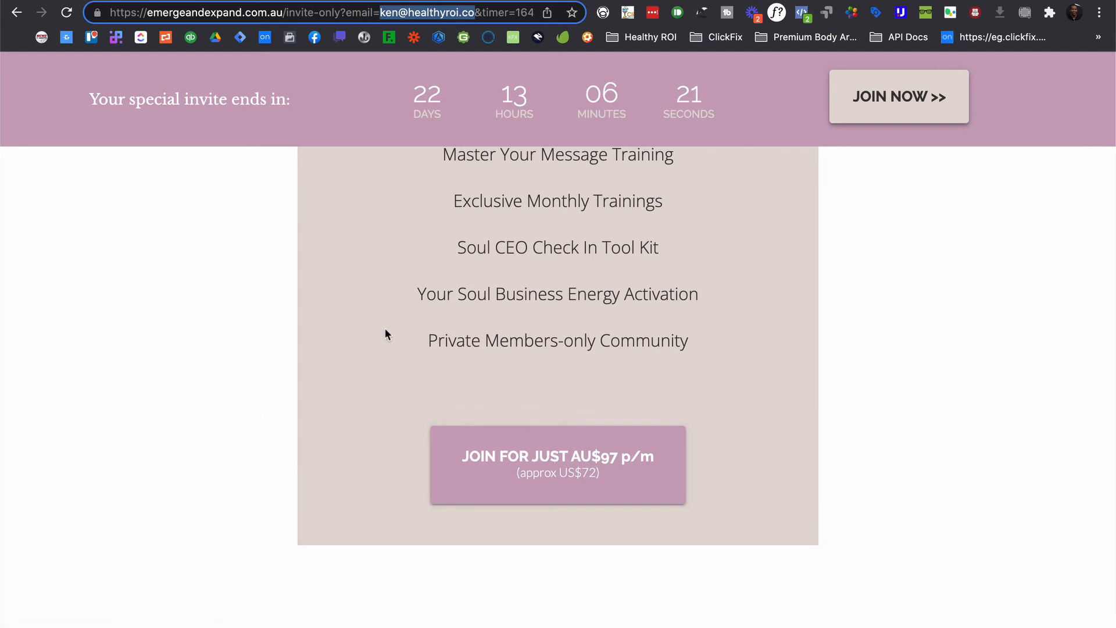
click(332, 249)
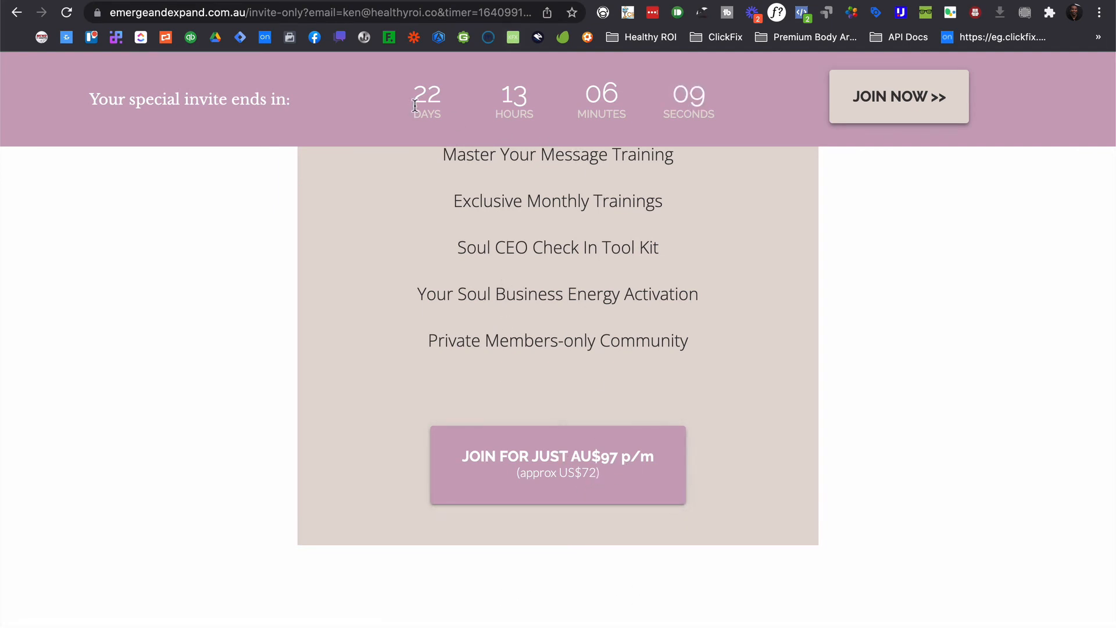
drag(409, 102, 486, 103)
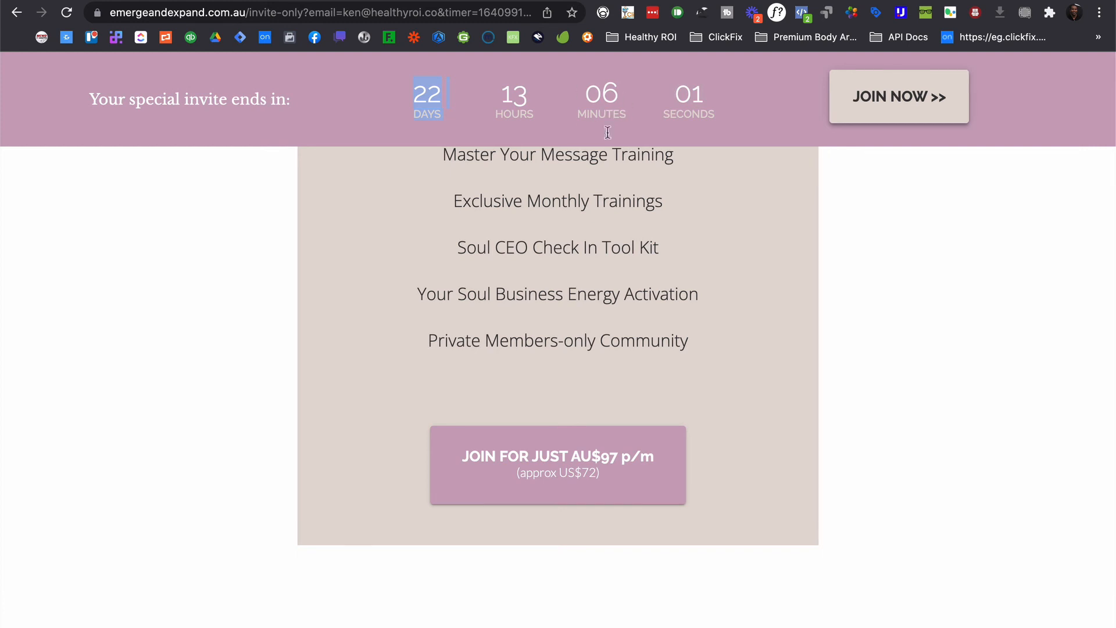
click(571, 463)
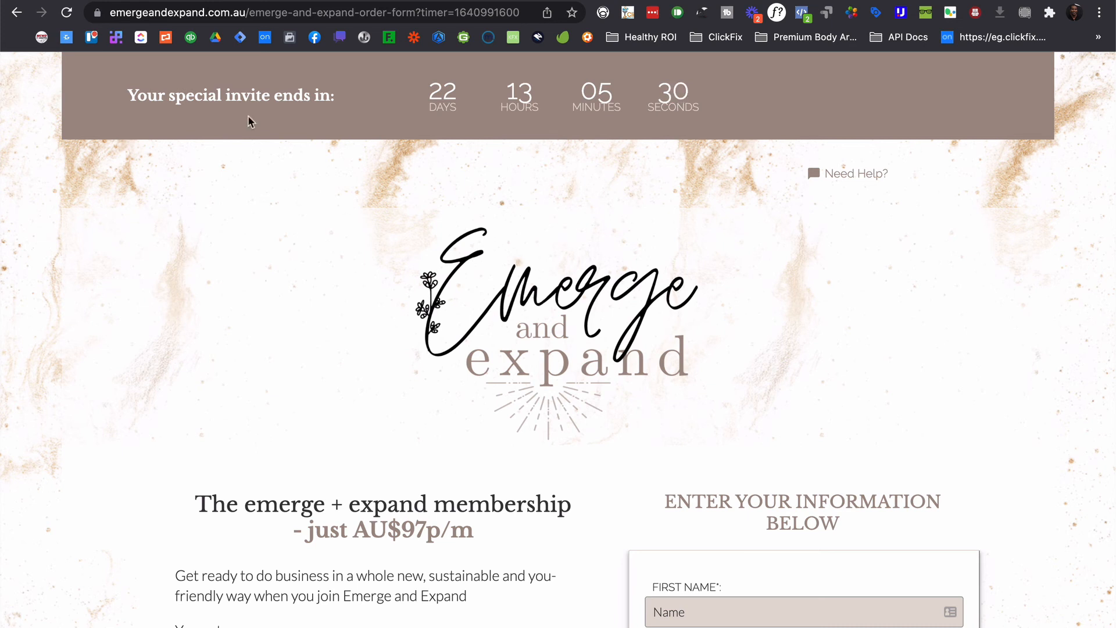
Return to the page editor, close the Submit button editor and highlight the two FillField lines in the header code.
click(134, 1)
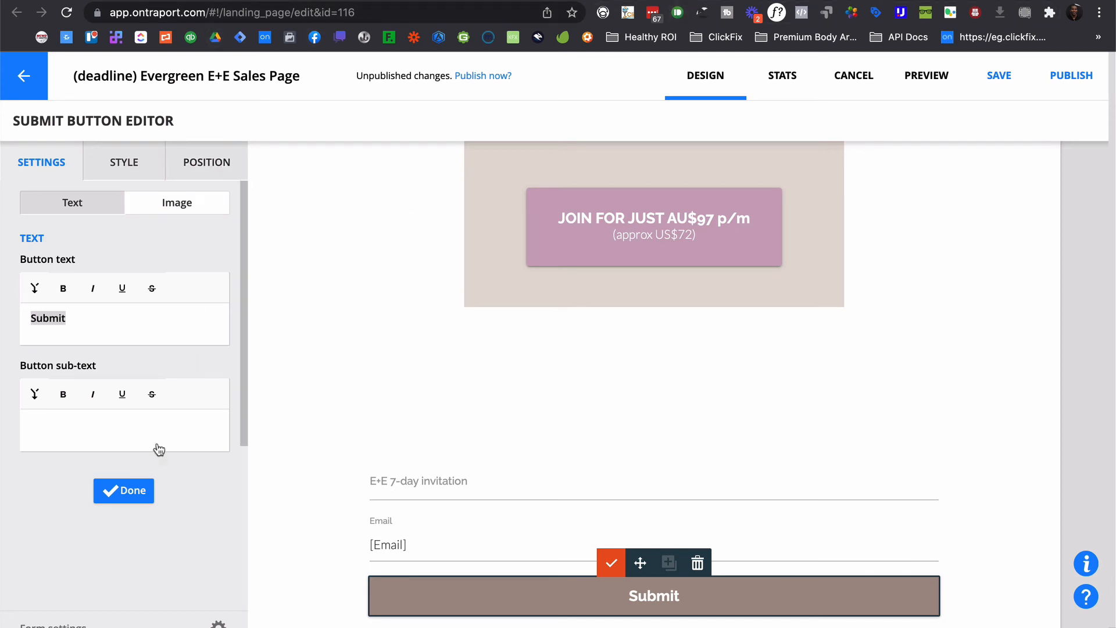
click(122, 490)
click(200, 174)
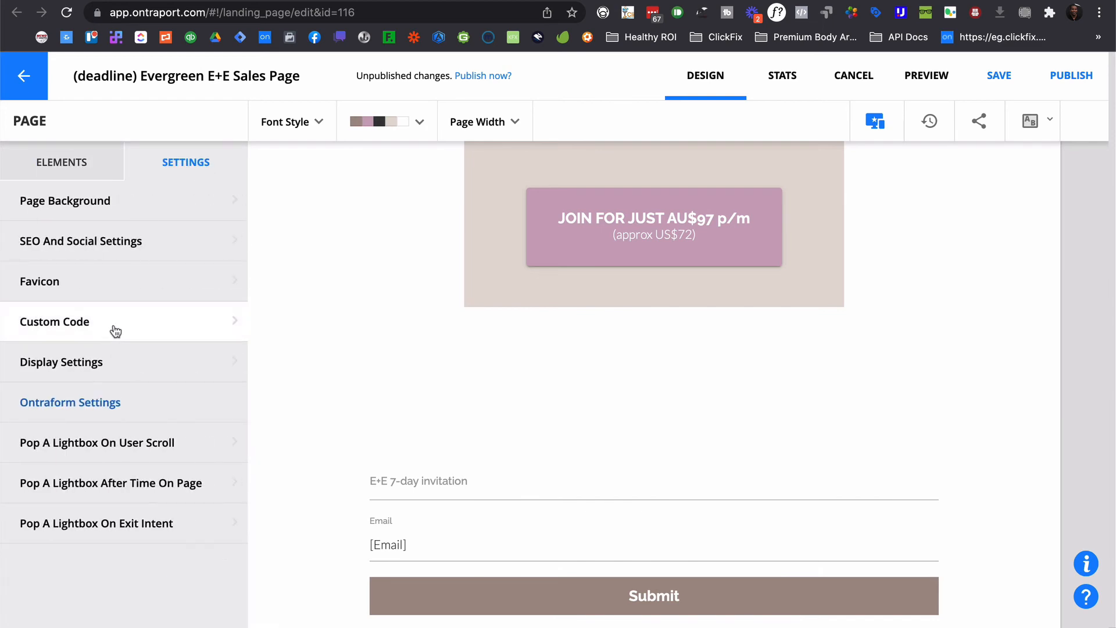
click(113, 328)
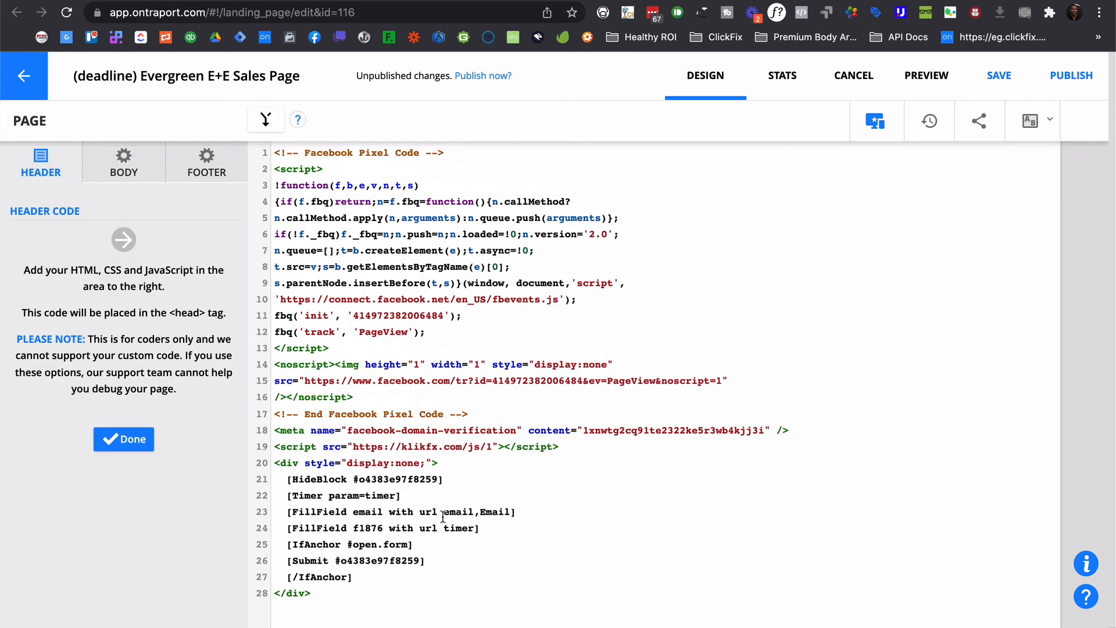
drag(492, 530, 282, 518)
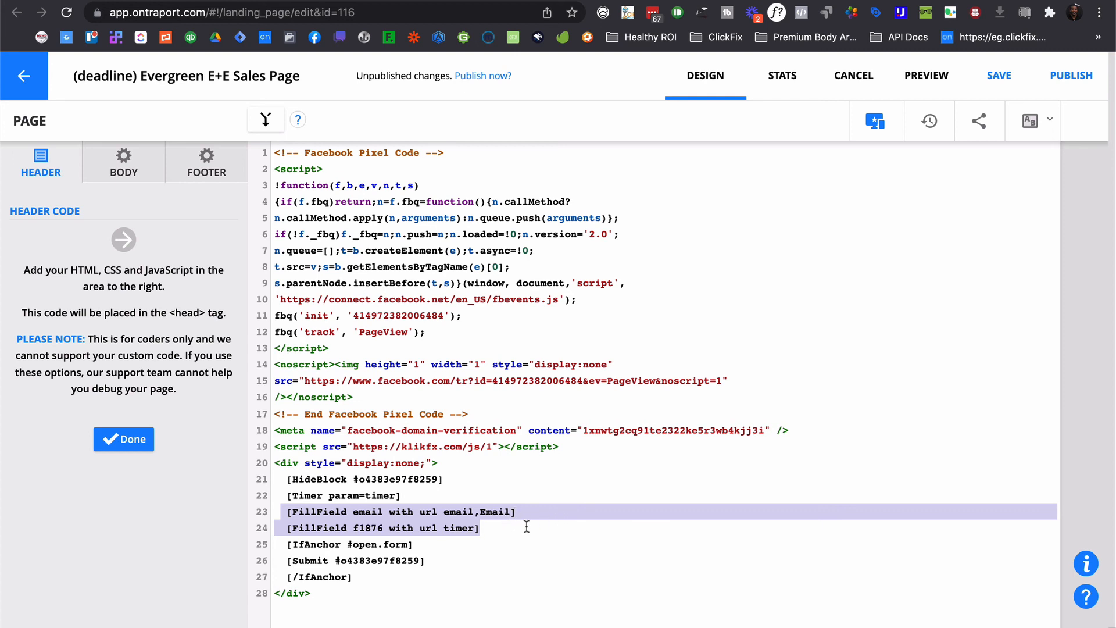
click(480, 527)
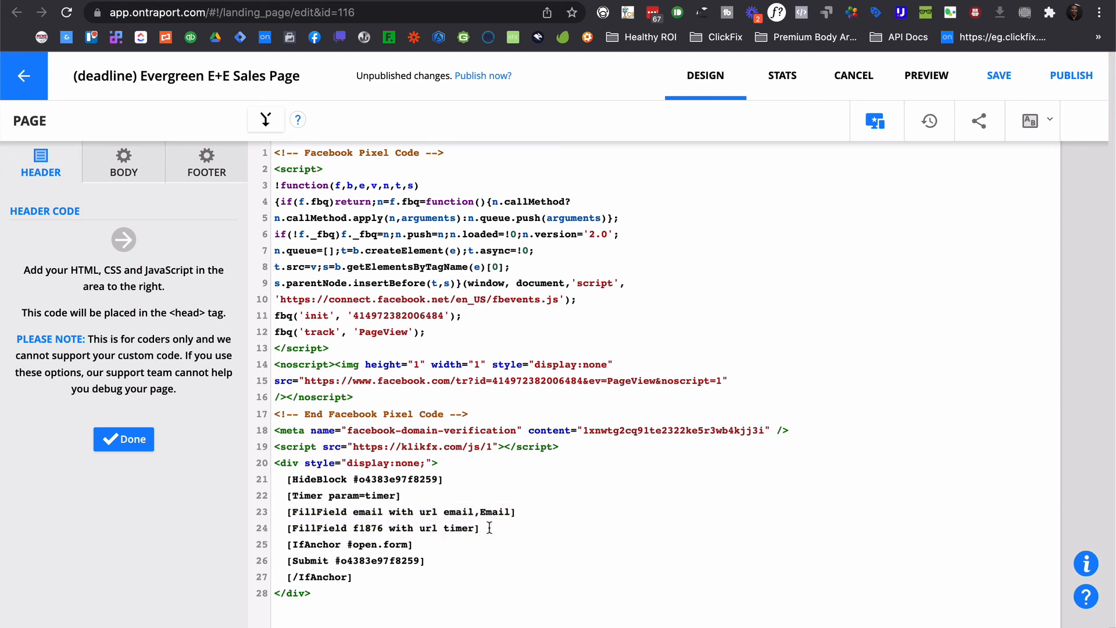
Highlight the FillField f1876 timer line and the #open.form anchor of the IfAnchor line in the header code.
drag(490, 527, 286, 530)
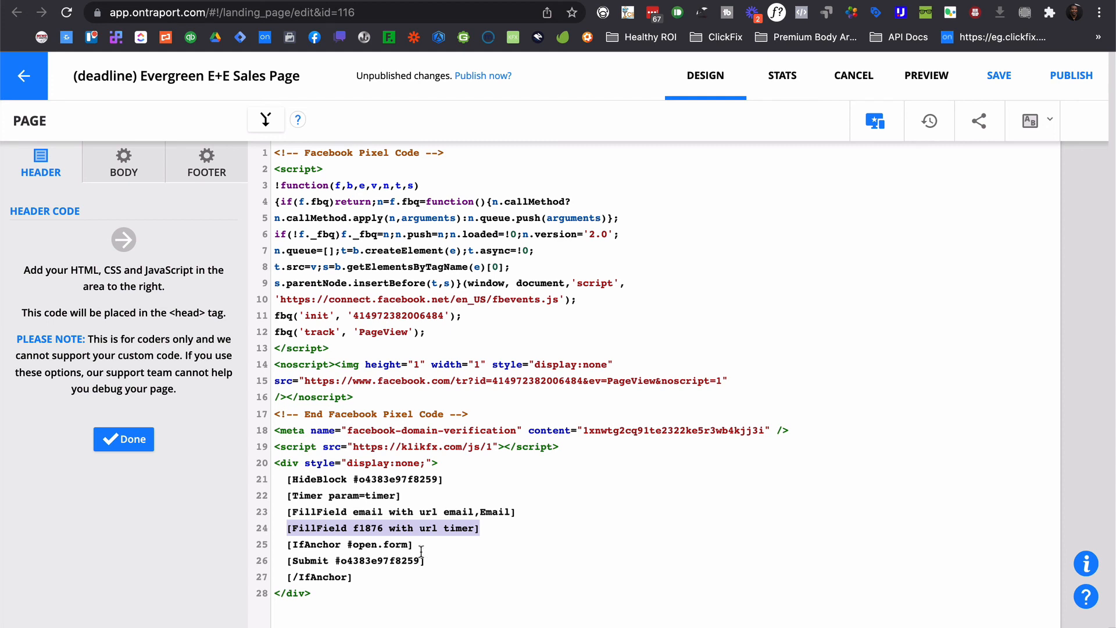
drag(347, 544, 409, 544)
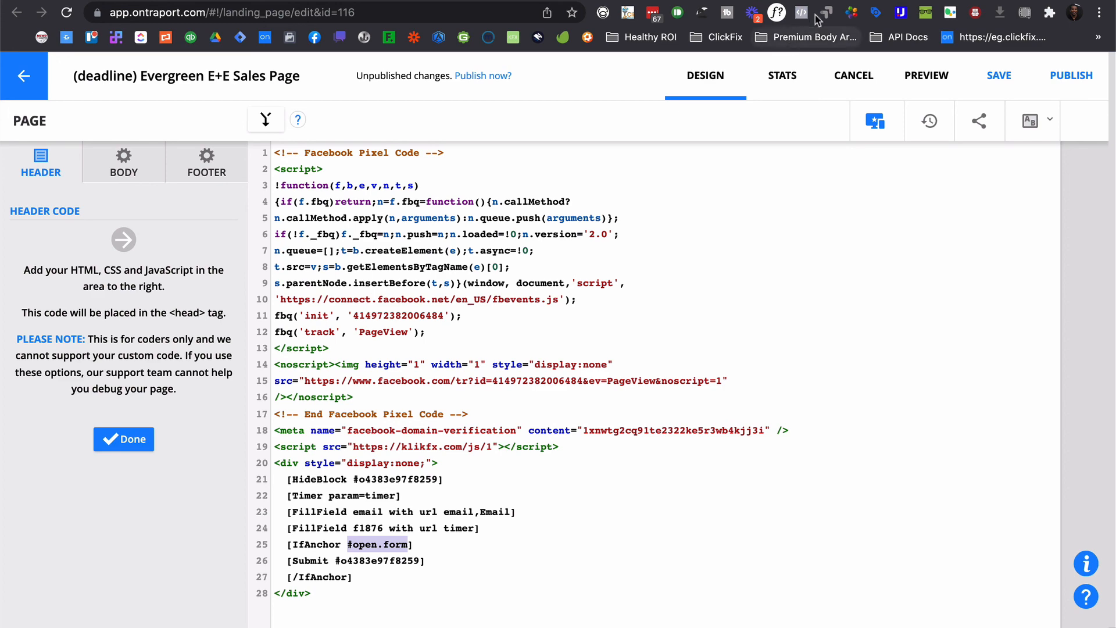
Open the ClickFix documentation at doc.clickfix.io in a new browser tab.
key(super+t)
text(oc.)
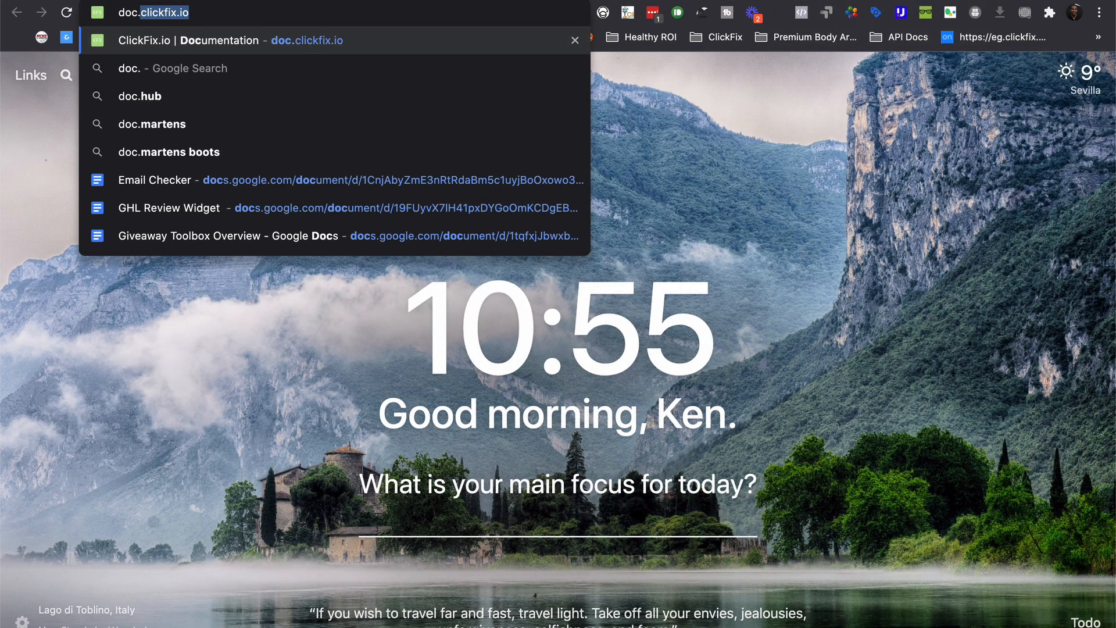
key(Return)
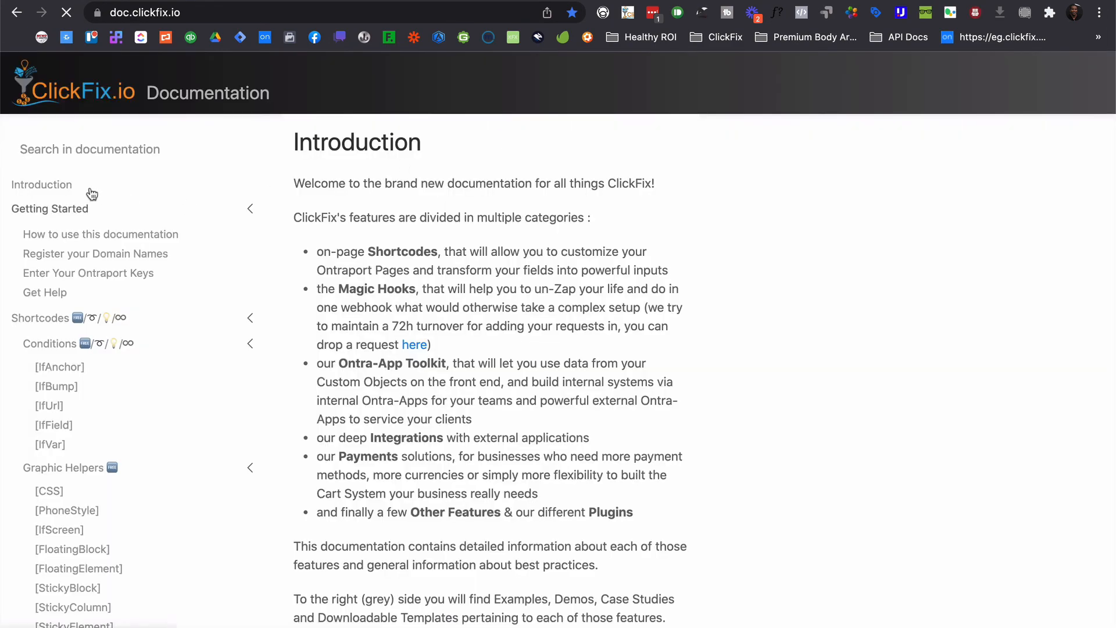
Search the documentation for "submi", open the [Submit] shortcode entry and review its description and example.
click(148, 143)
text(submi)
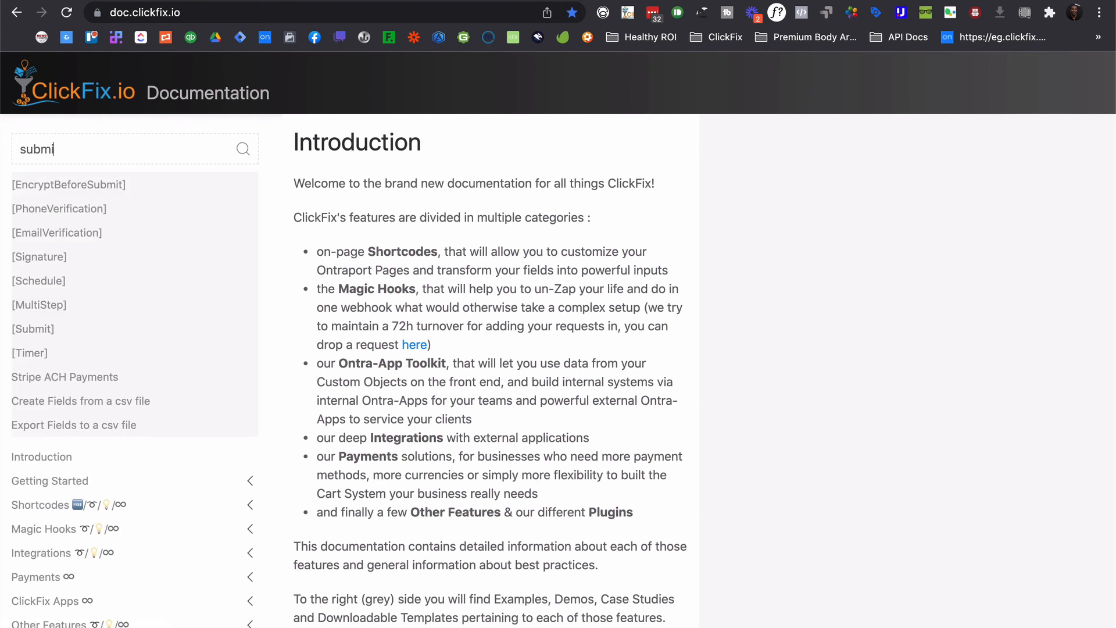
click(33, 328)
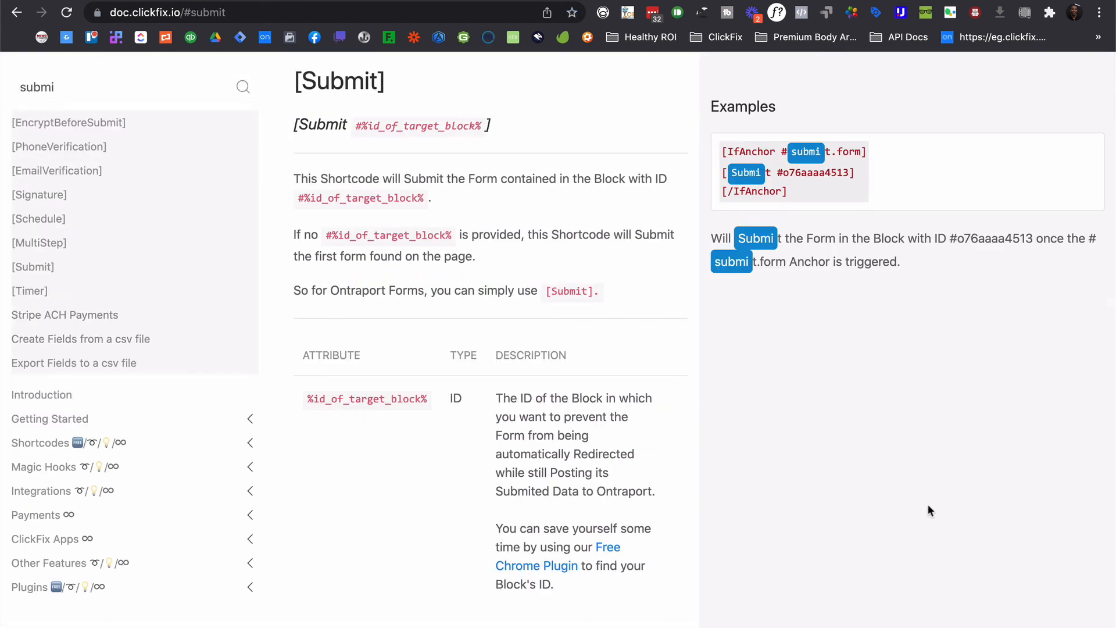
scroll(488, 238, down, 2)
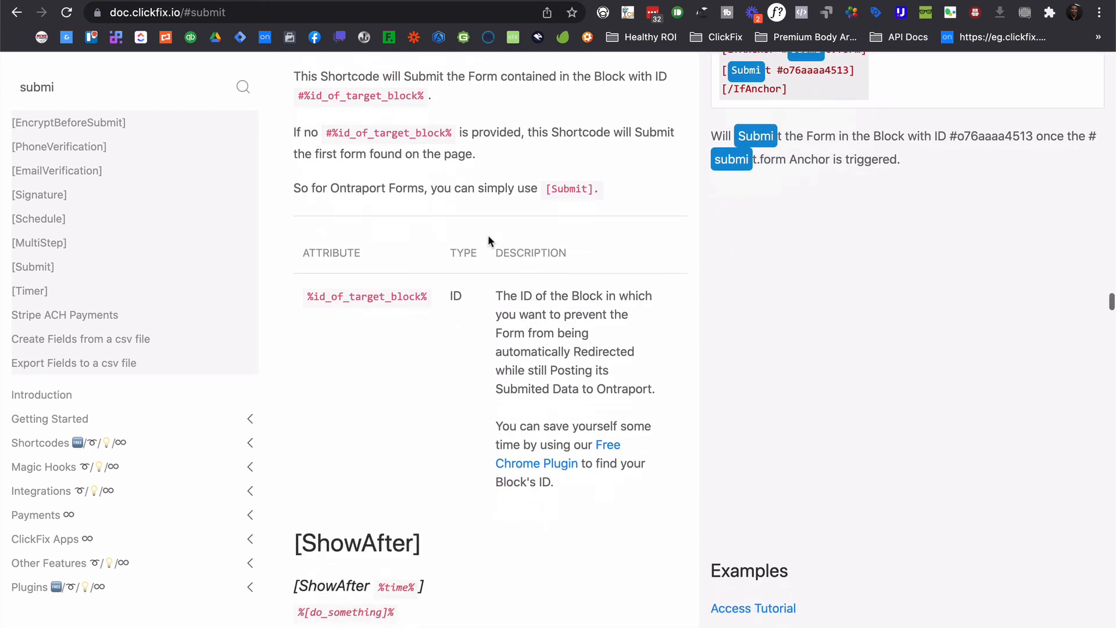
scroll(500, 241, up, 2)
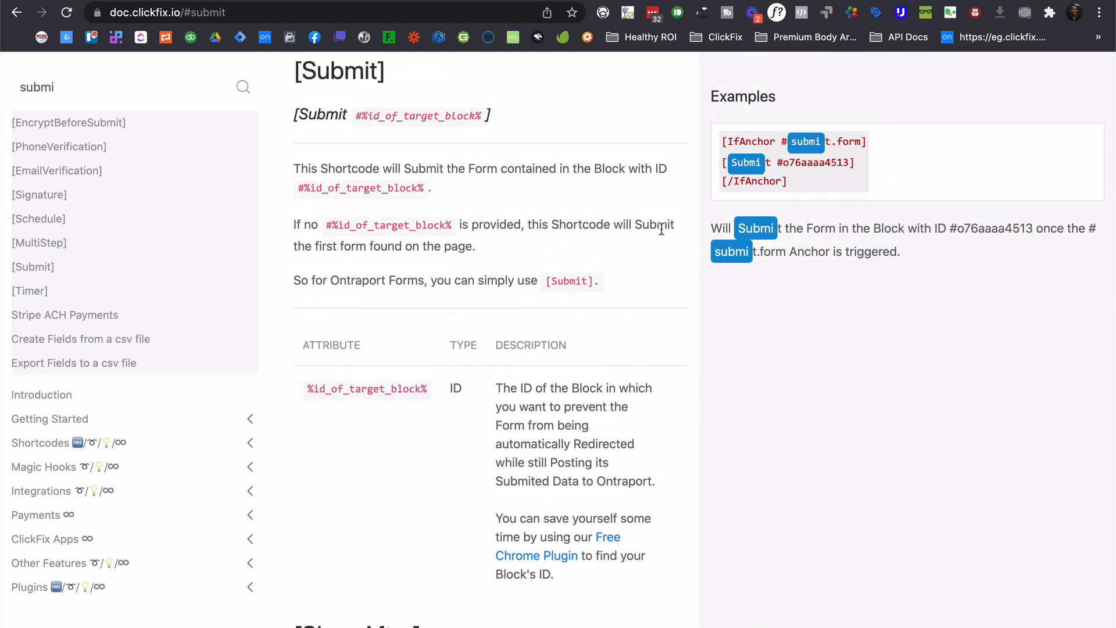
scroll(677, 291, down, 1)
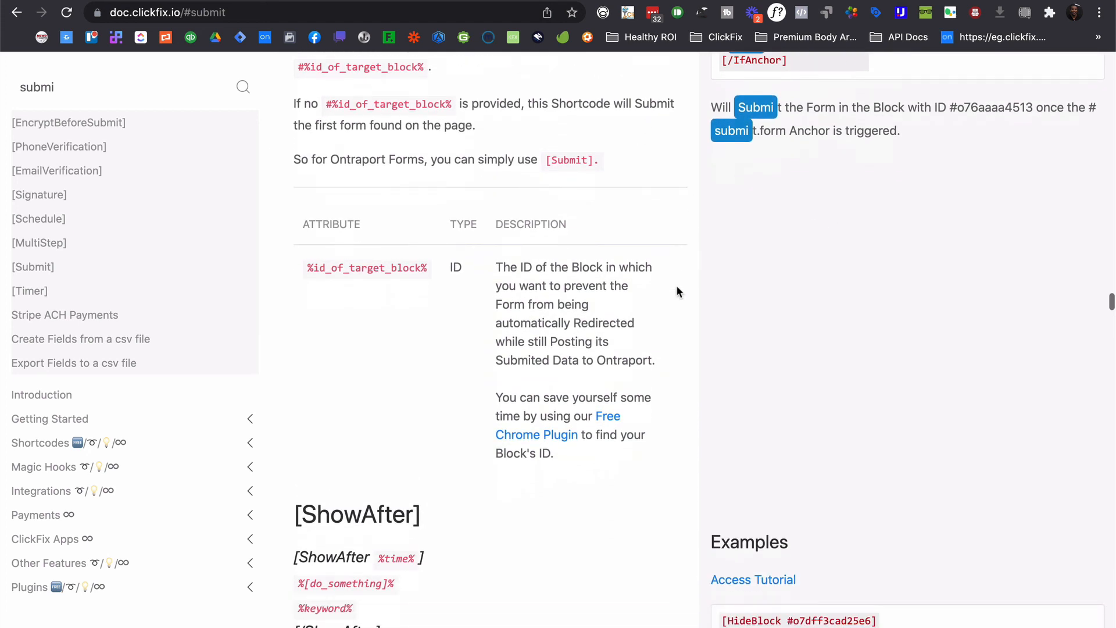
scroll(677, 291, up, 4)
scroll(730, 329, down, 3)
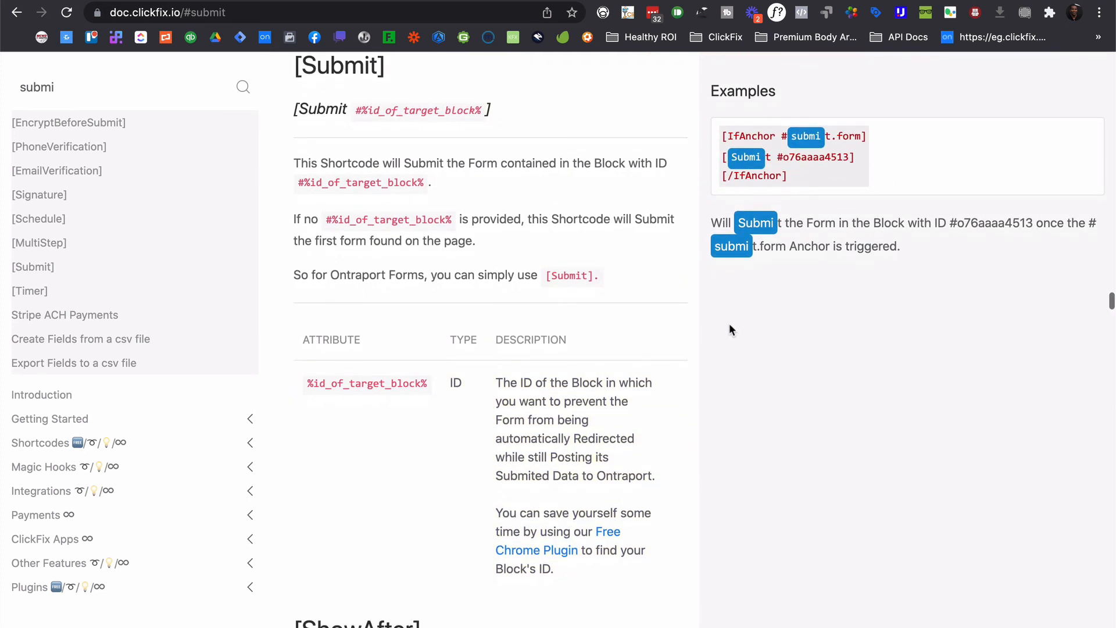
Find "submit" within the documentation page, step through the first several matches and close the page search.
key(super+f)
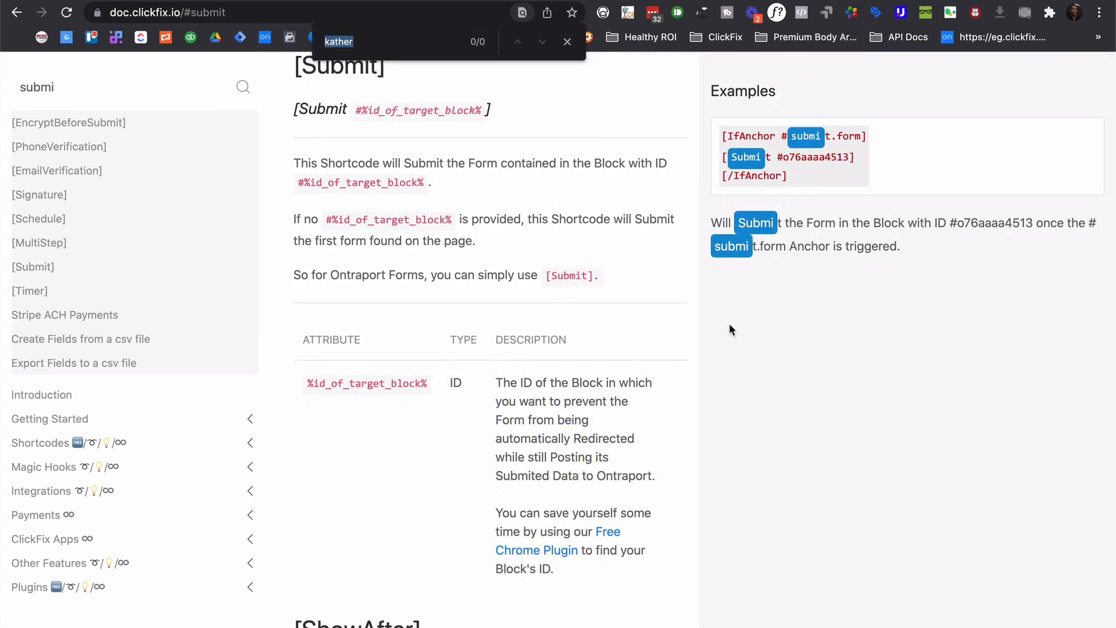
text(submit)
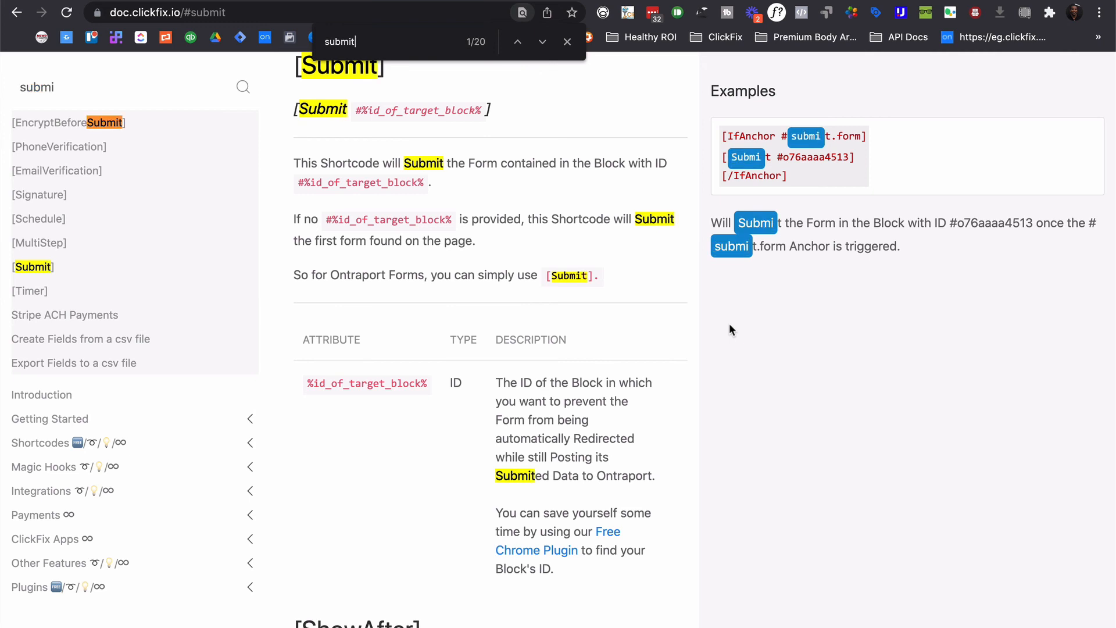
click(542, 42)
click(543, 42)
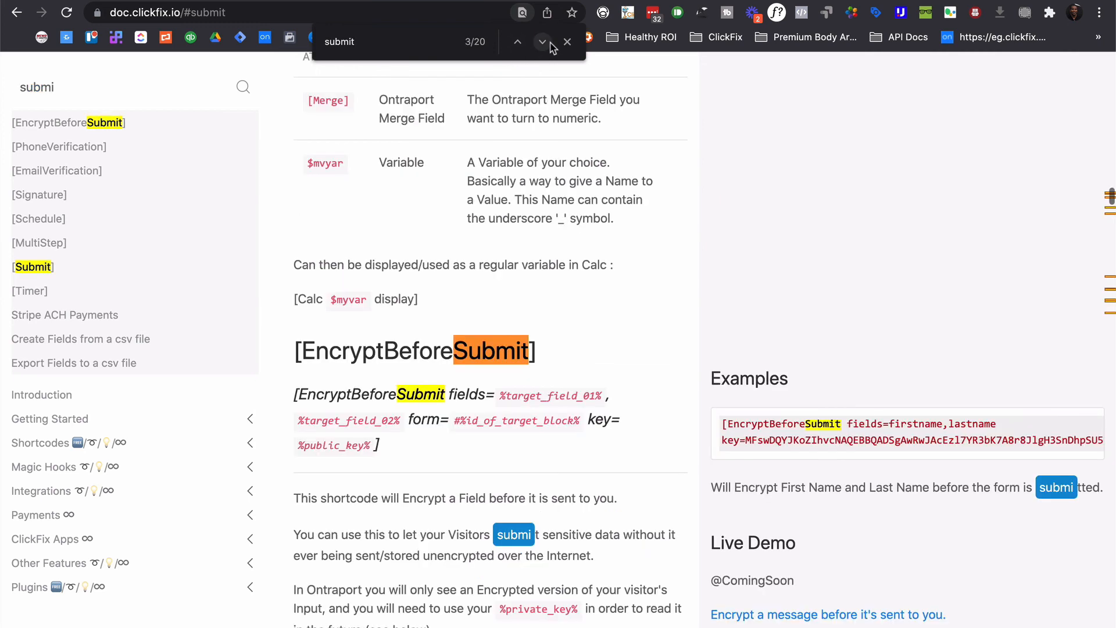
click(542, 42)
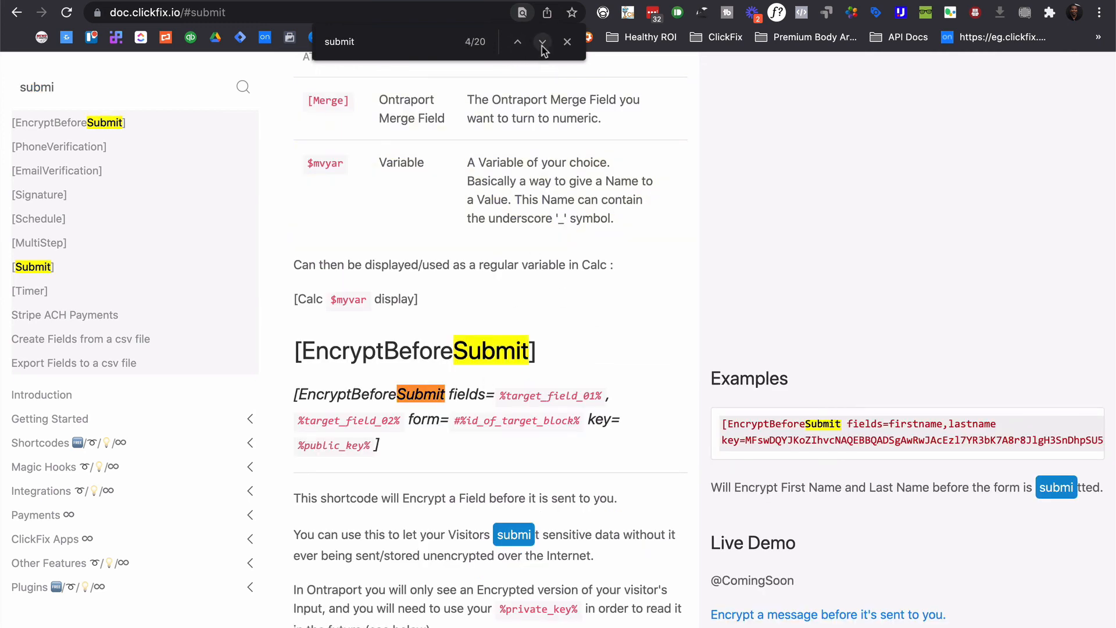
click(542, 42)
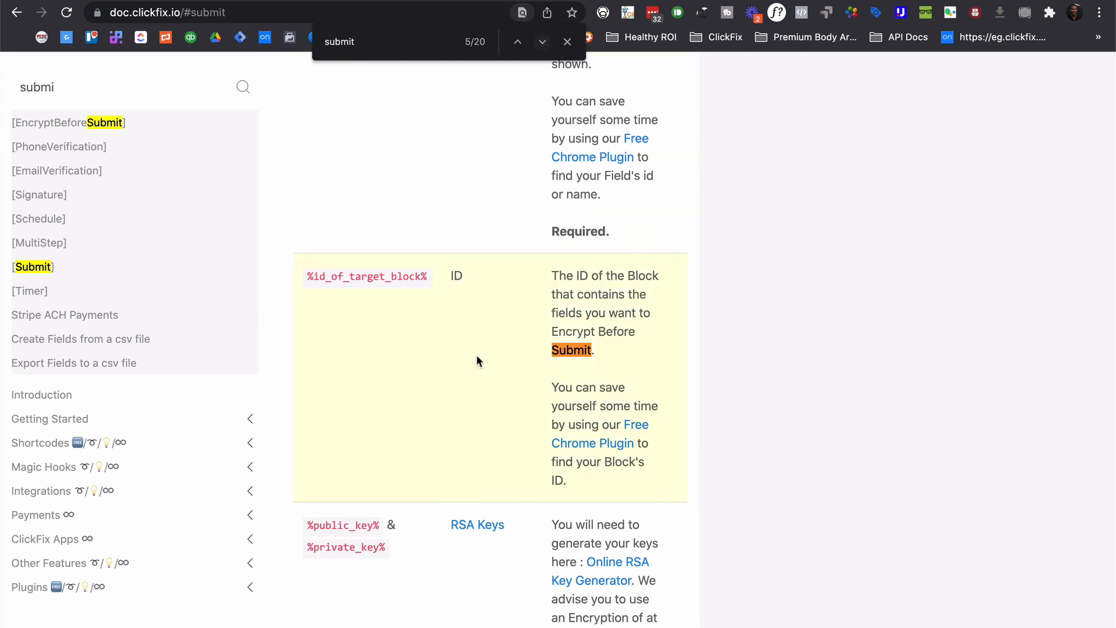
click(545, 44)
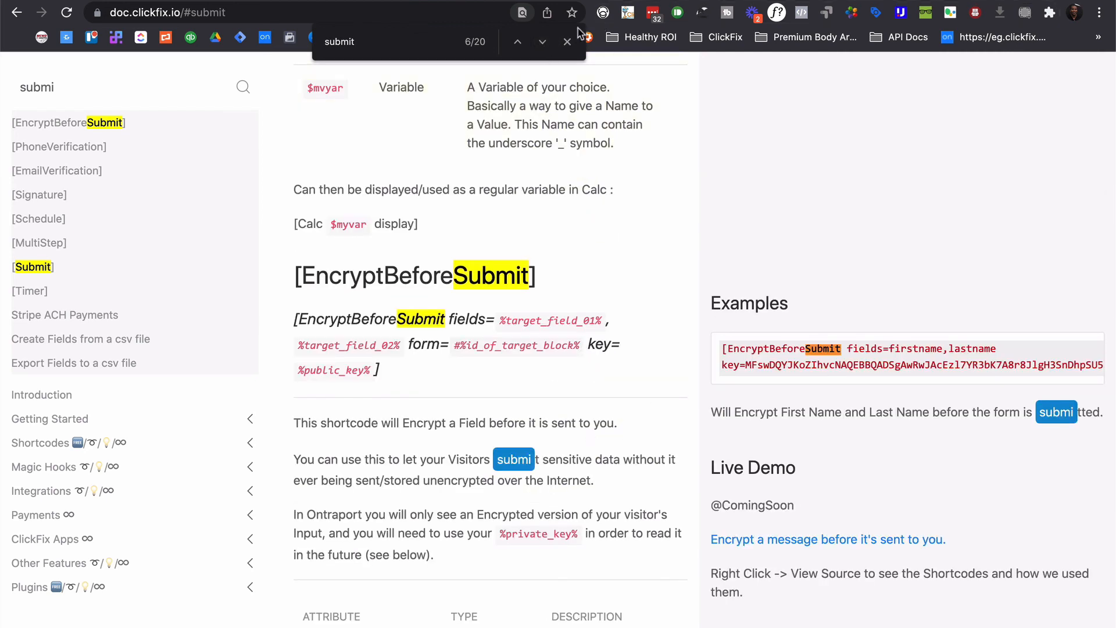
click(567, 42)
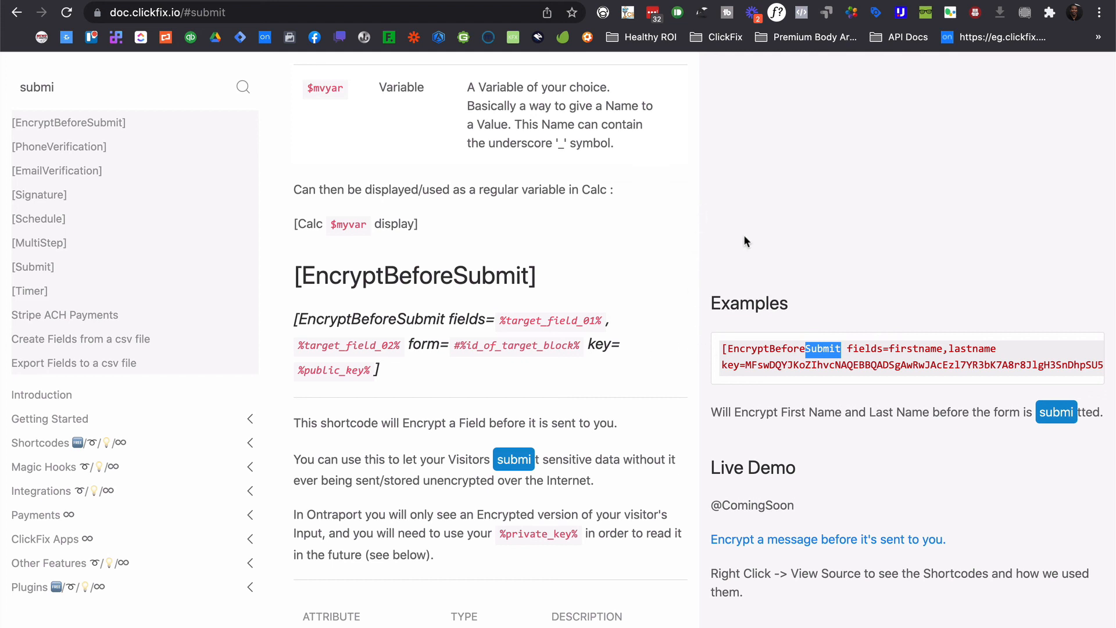
Clear the search term from the documentation search.
double_click(65, 93)
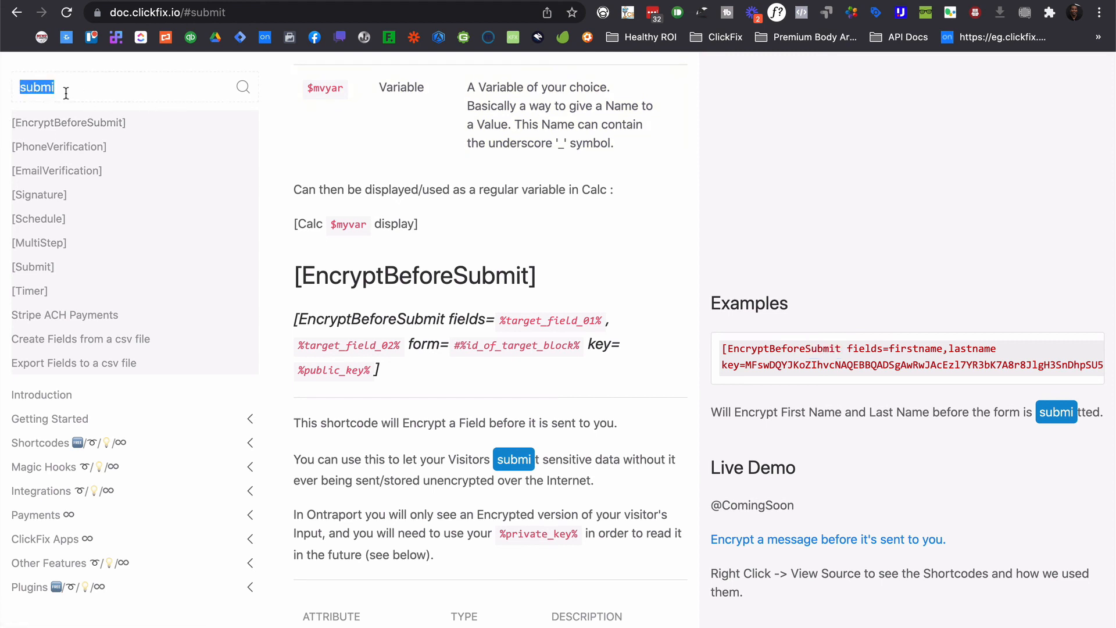
key(BackSpace)
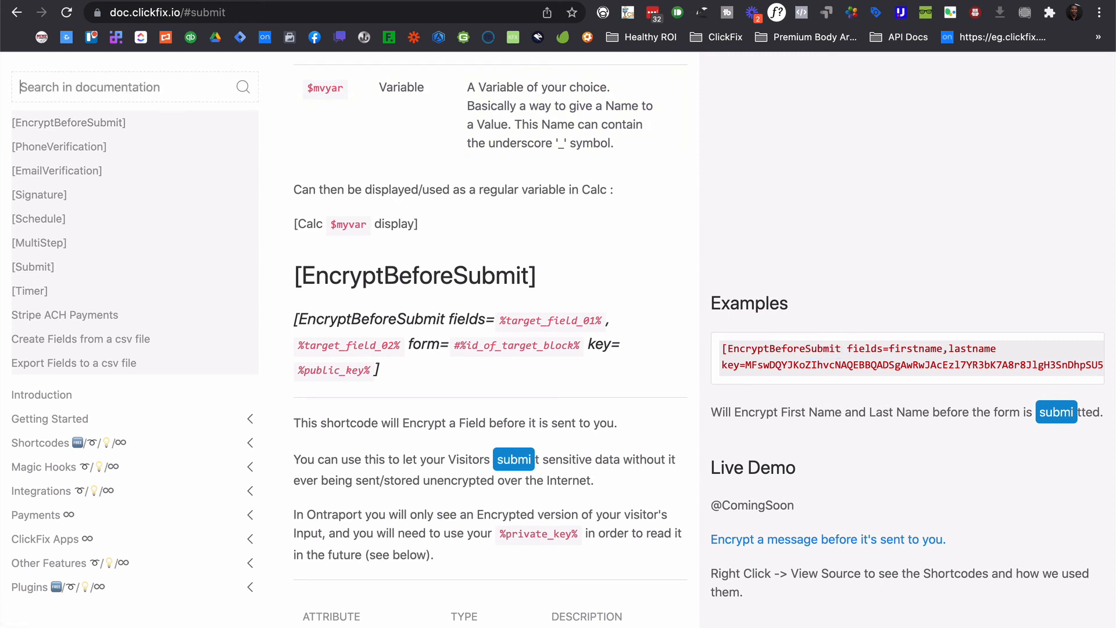